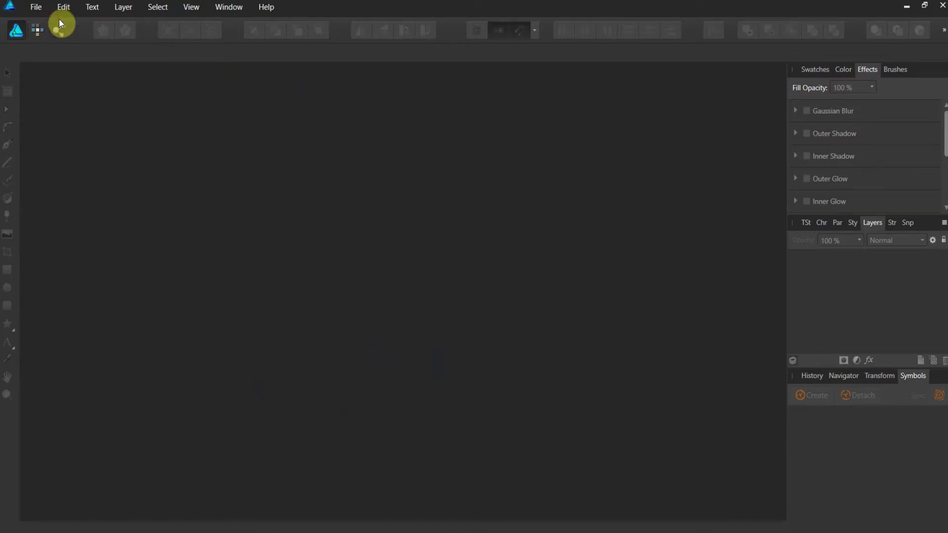
Create a new Web document at 1920×1080 px.
left_click(35, 8)
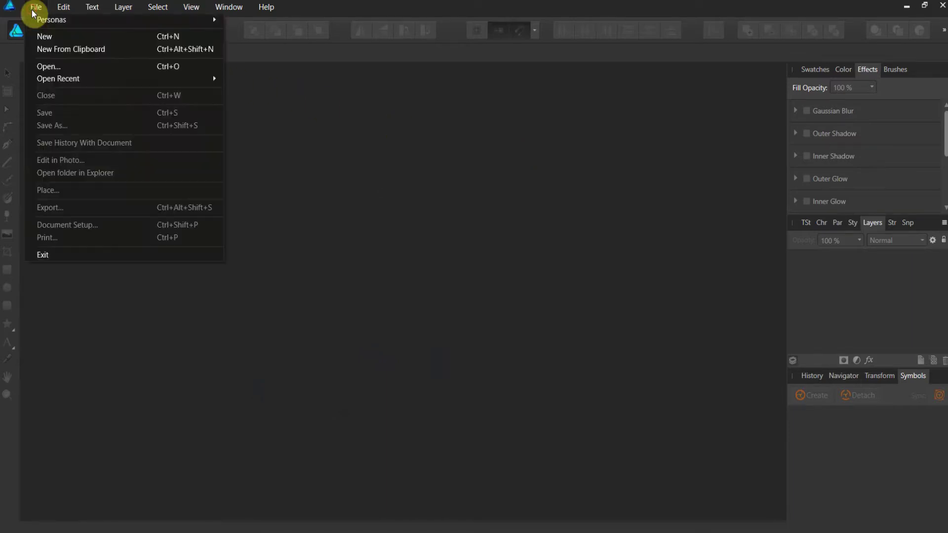
left_click(39, 36)
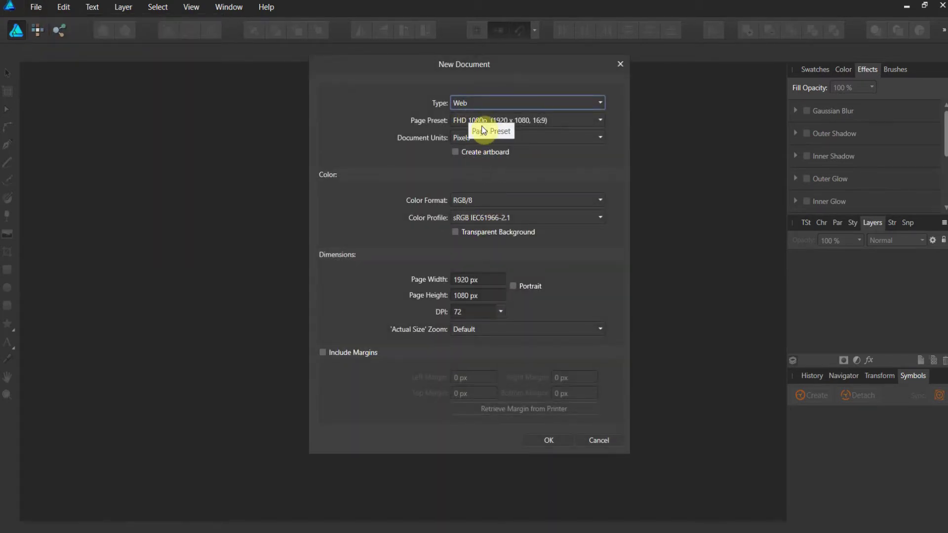
left_click(545, 439)
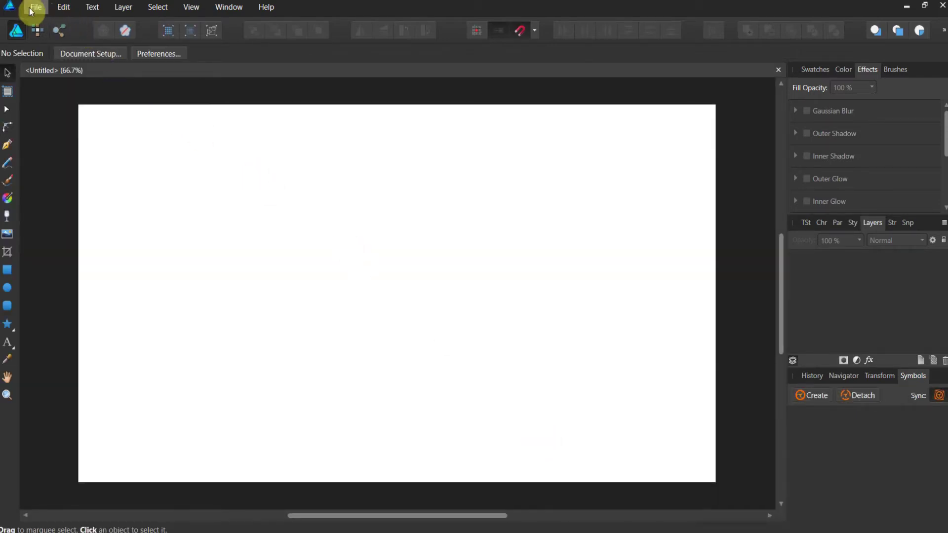
Place the brown bear photo and drag it out to fill most of the canvas.
left_click(31, 7)
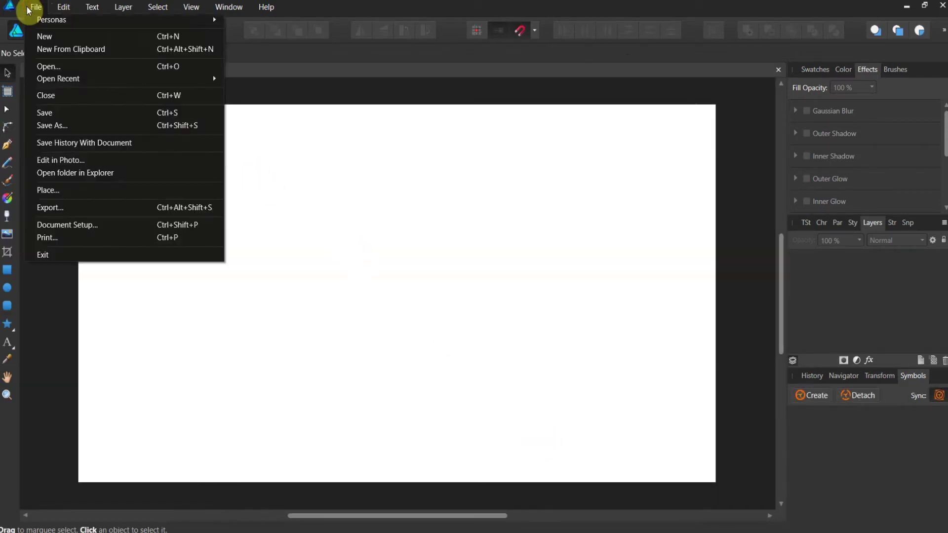
left_click(90, 197)
left_click(191, 100)
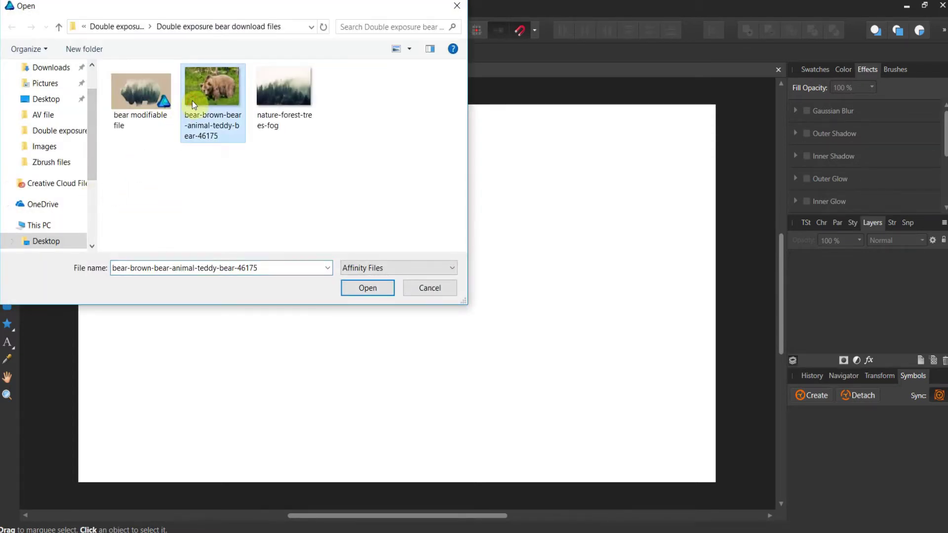
left_click(368, 290)
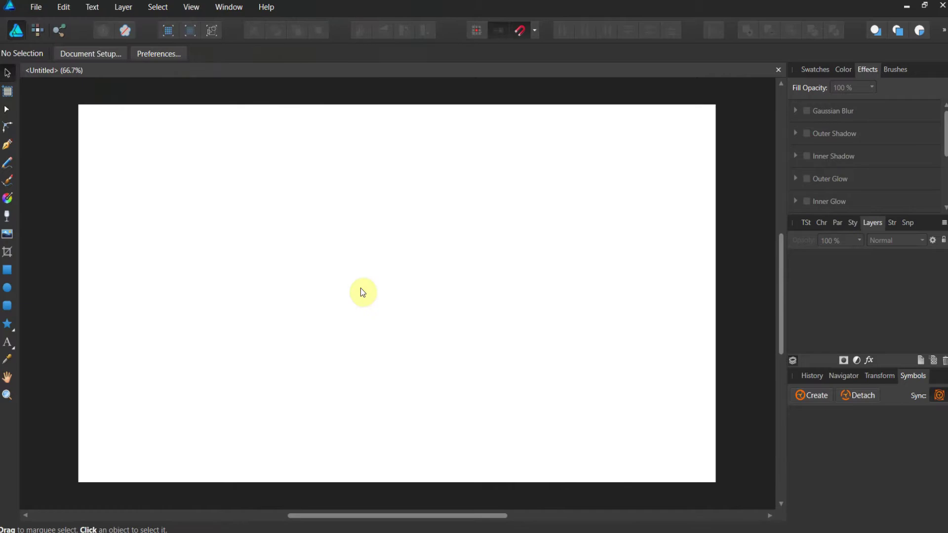
left_click_drag(158, 126, 663, 419)
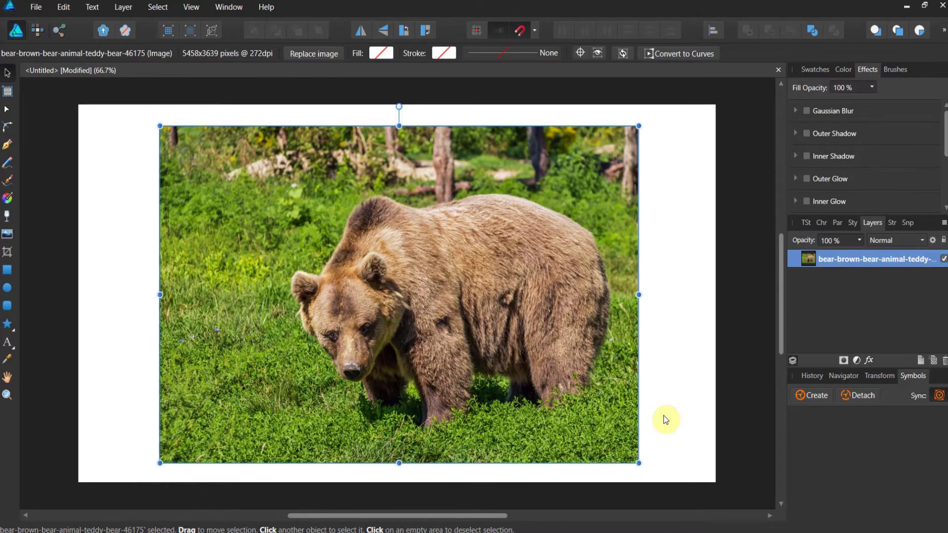
Crop the bear photo inward from the left, right, bottom and top with the Vector Crop Tool.
left_click(8, 254)
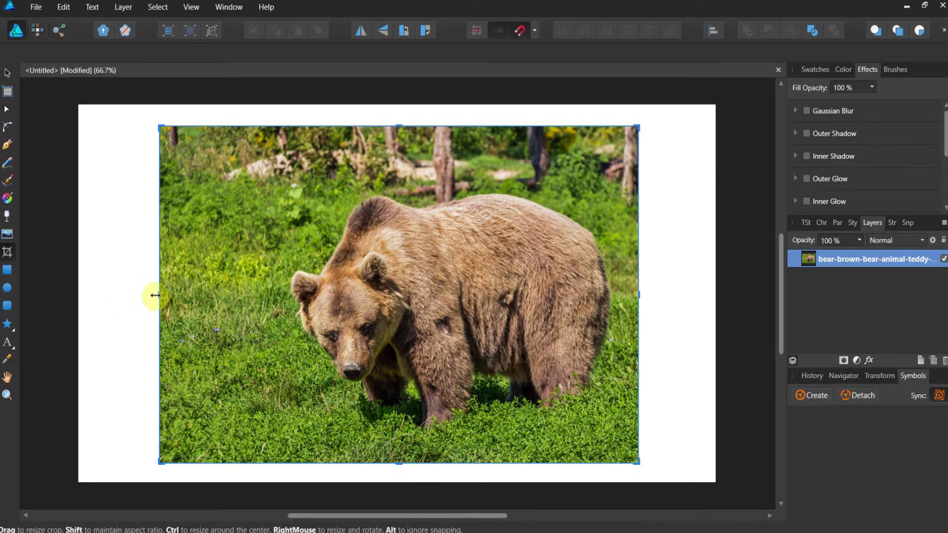
left_click_drag(155, 295, 281, 306)
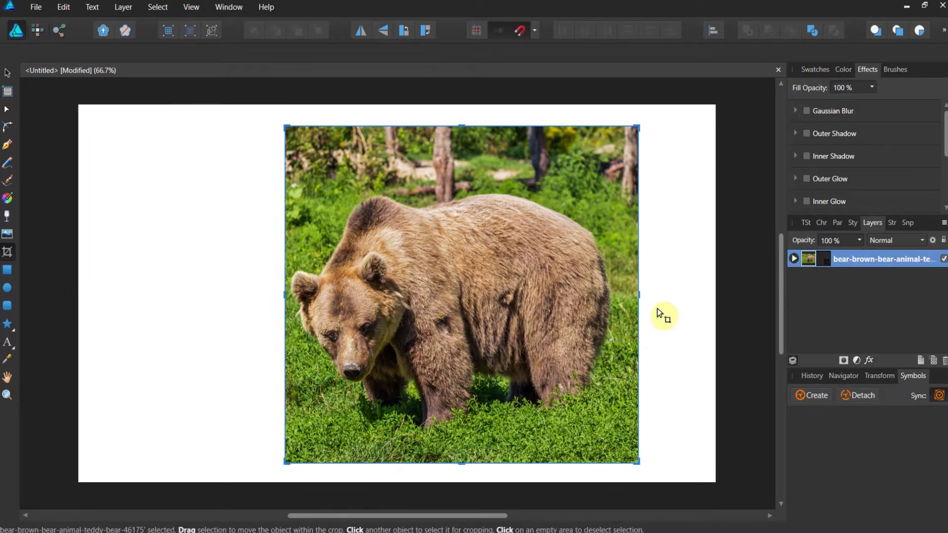
left_click_drag(639, 298, 620, 299)
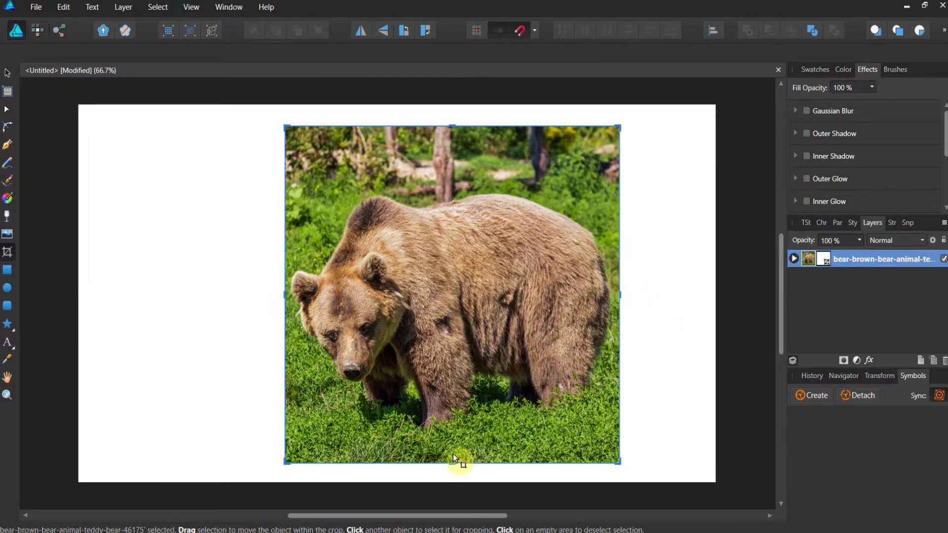
left_click_drag(453, 458, 452, 433)
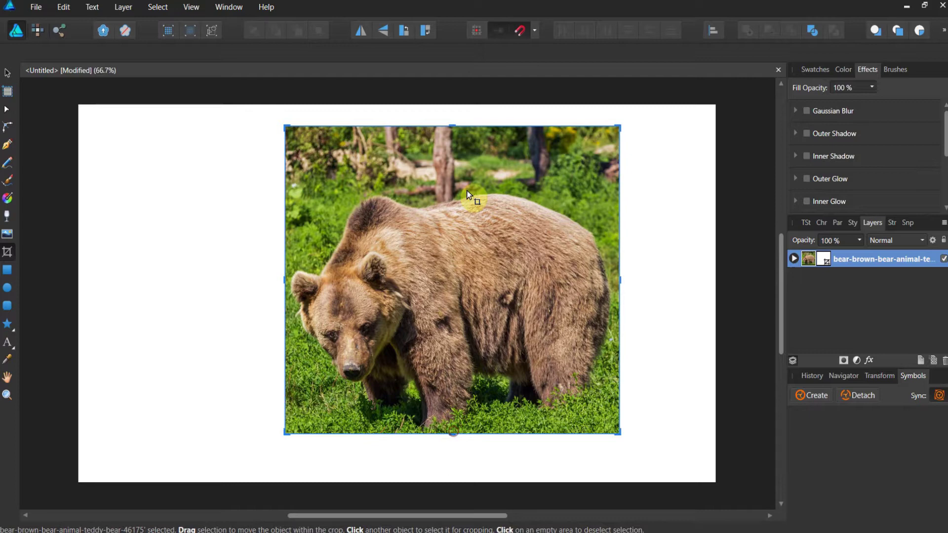
left_click_drag(452, 129, 451, 178)
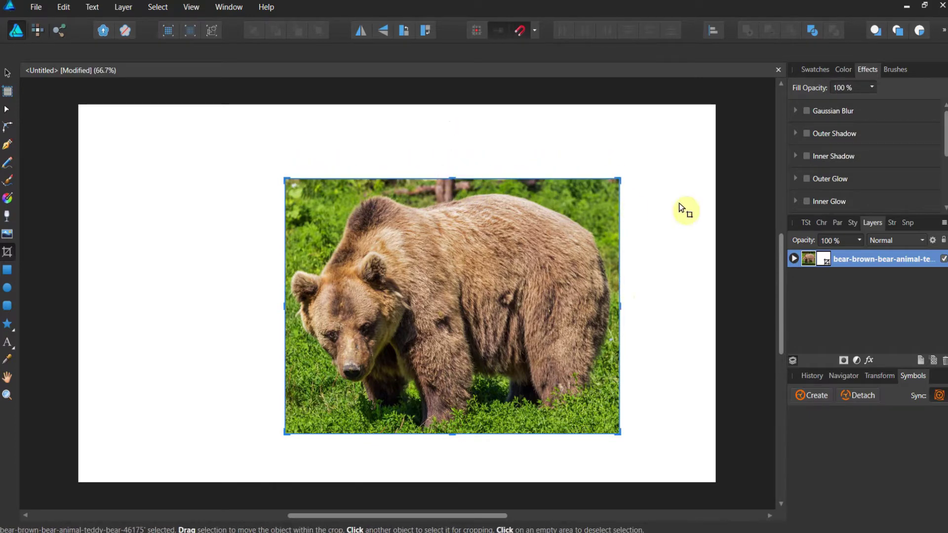
Rasterize the cropped bear image layer into a pixel layer.
left_click(8, 74)
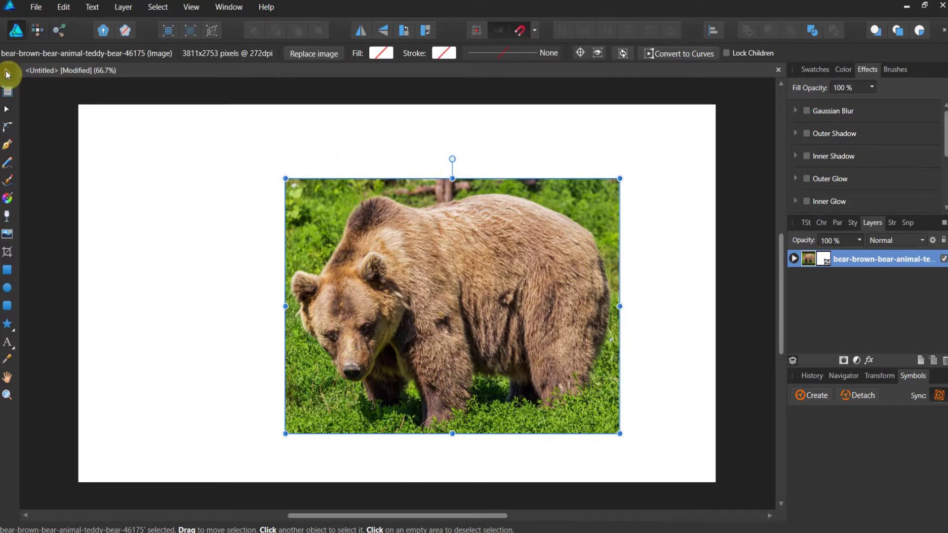
right_click(826, 261)
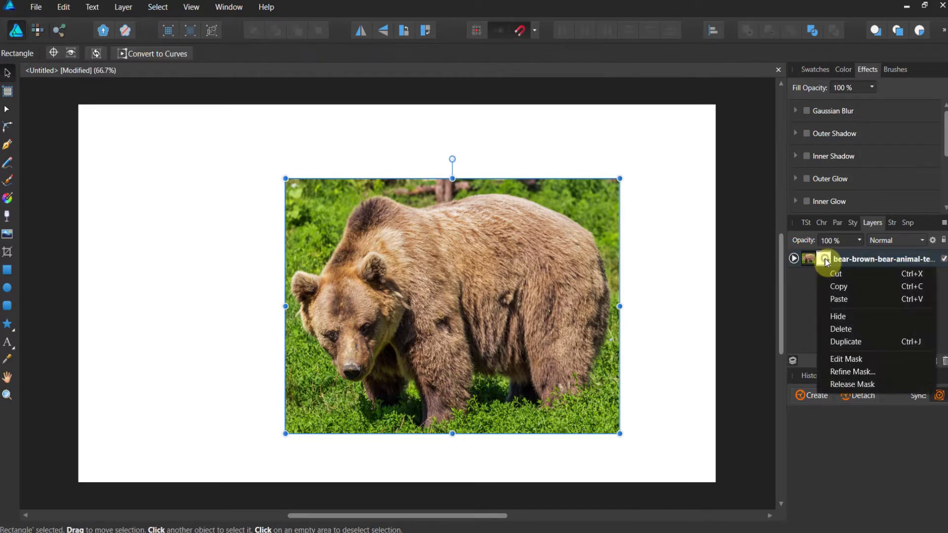
right_click(855, 260)
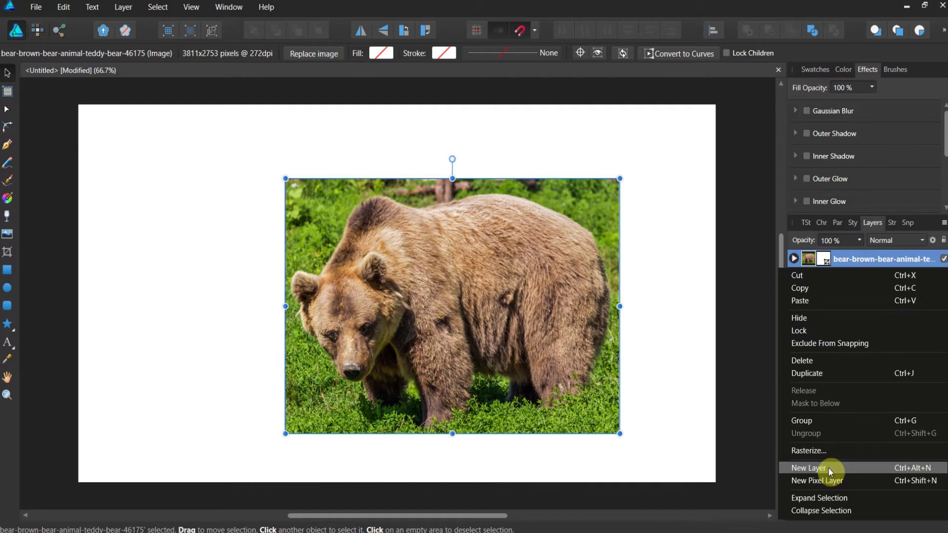
left_click(824, 451)
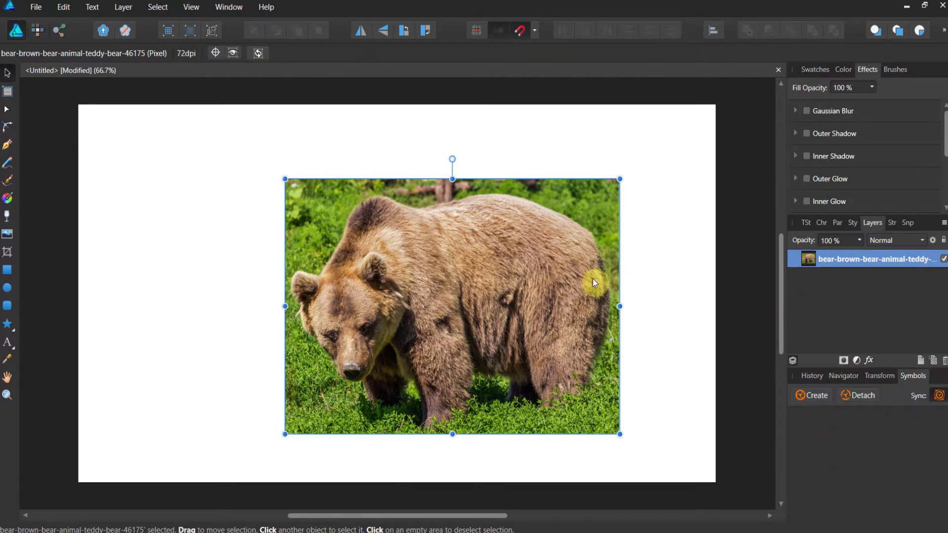
Enlarge the bear image and move it down to centre it on the page.
left_click_drag(283, 177, 108, 116)
left_click(218, 200)
left_click_drag(217, 210, 217, 245)
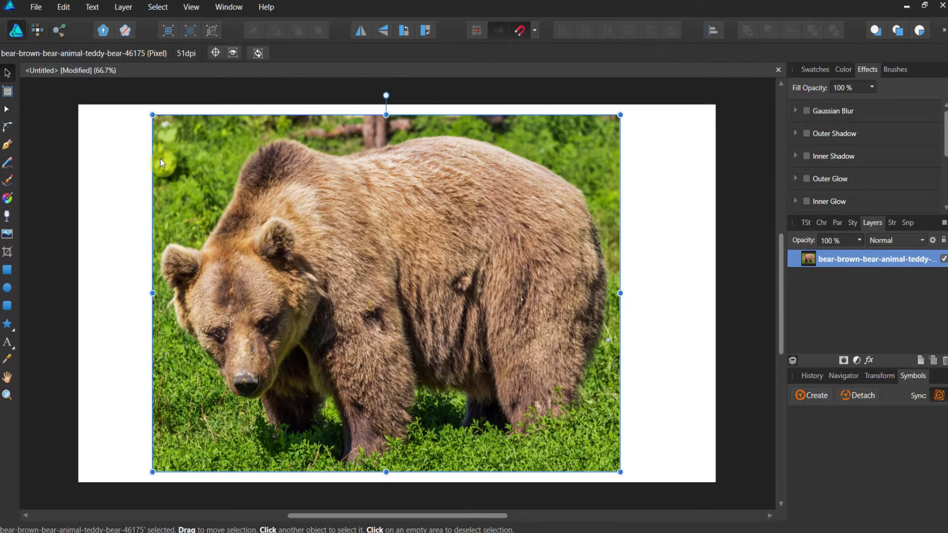
In the Pixel Persona, paint a selection over the bear with the Selection Brush Tool.
left_click(39, 35)
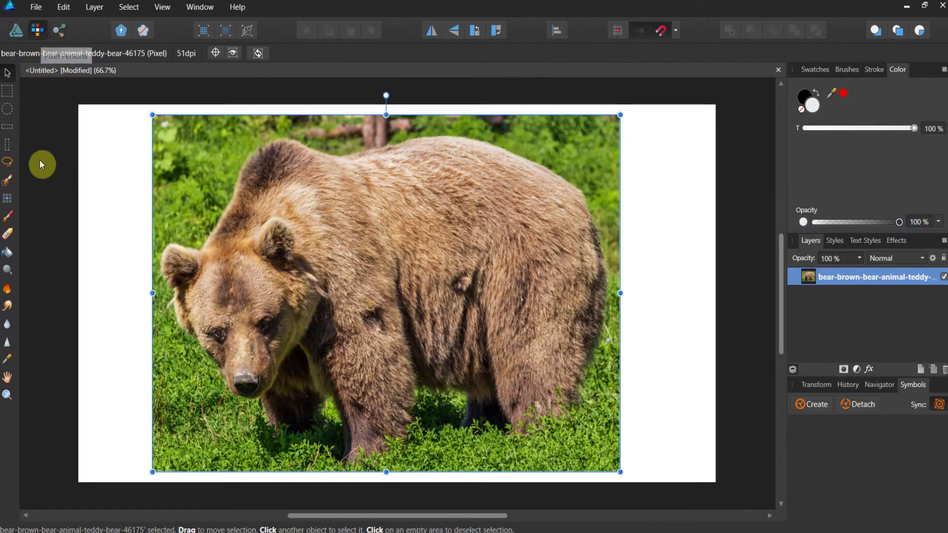
left_click(8, 183)
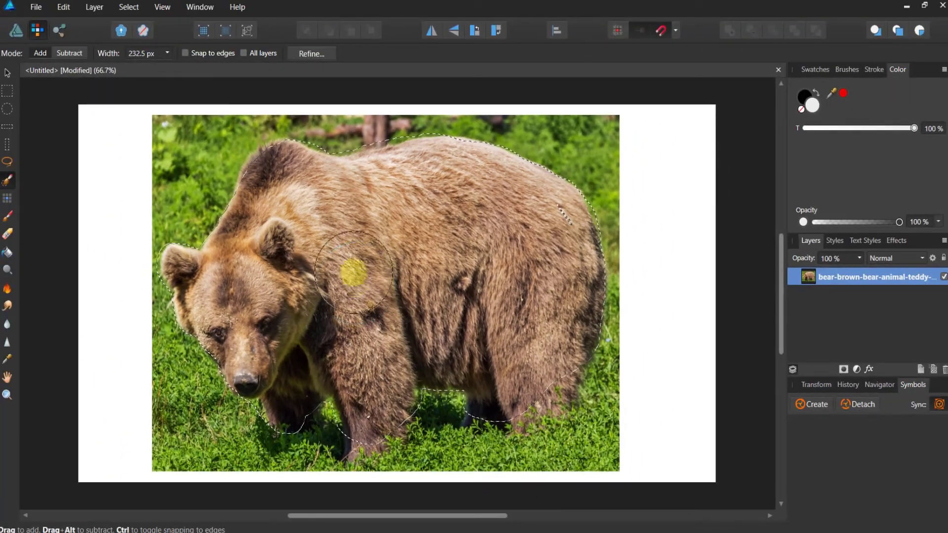
Refine the bear selection with -75% ramp, matting its back, left ear, legs and right side.
left_click(309, 54)
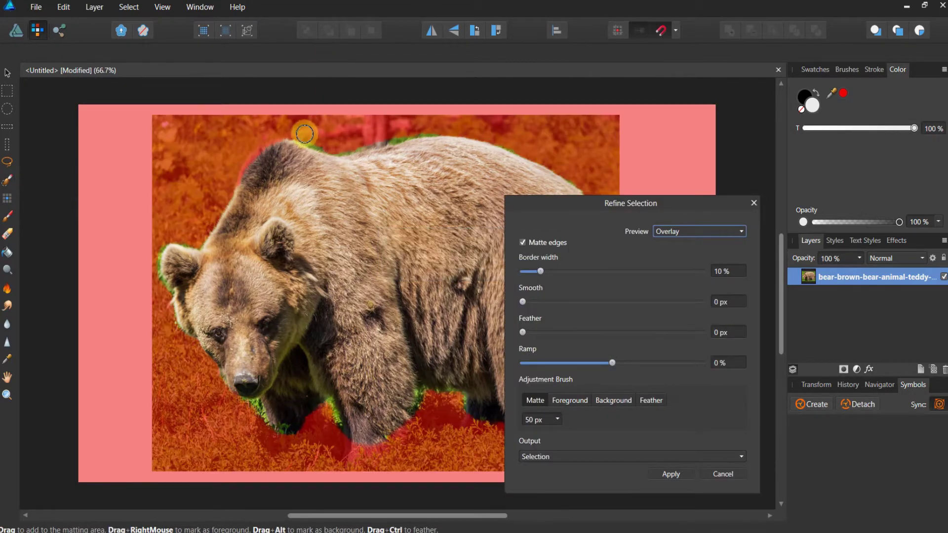
mouse_move(305, 134)
left_mouse_down()
mouse_move(435, 140)
mouse_move(353, 153)
mouse_move(267, 143)
mouse_move(245, 162)
mouse_move(204, 242)
left_mouse_up()
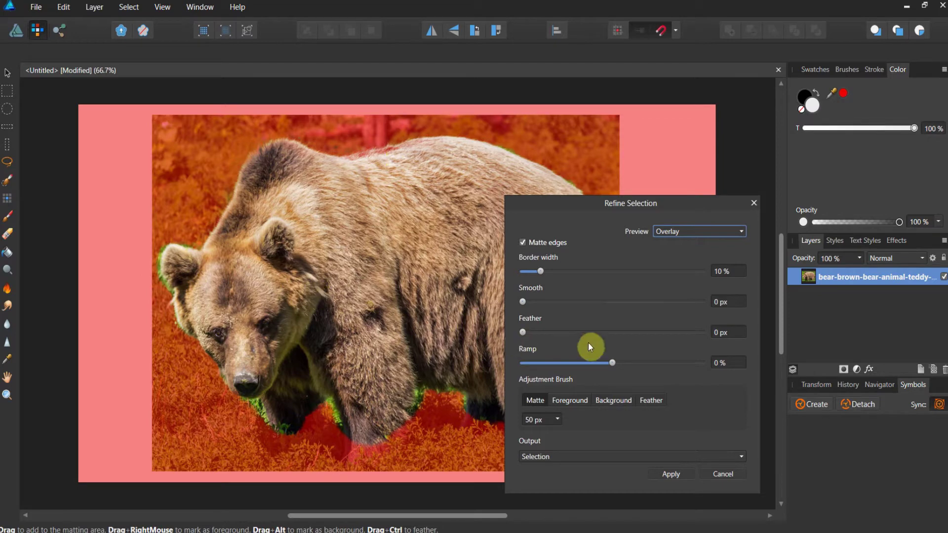
left_click_drag(612, 364, 551, 365)
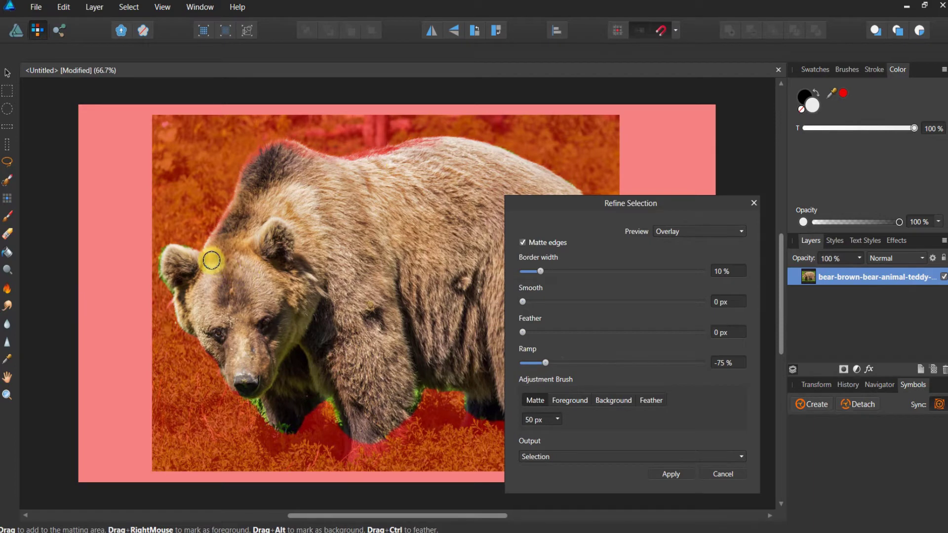
mouse_move(201, 254)
left_mouse_down()
mouse_move(169, 247)
mouse_move(157, 268)
mouse_move(163, 290)
mouse_move(249, 383)
mouse_move(269, 424)
mouse_move(289, 431)
mouse_move(334, 404)
mouse_move(332, 424)
mouse_move(407, 438)
mouse_move(418, 404)
left_mouse_up()
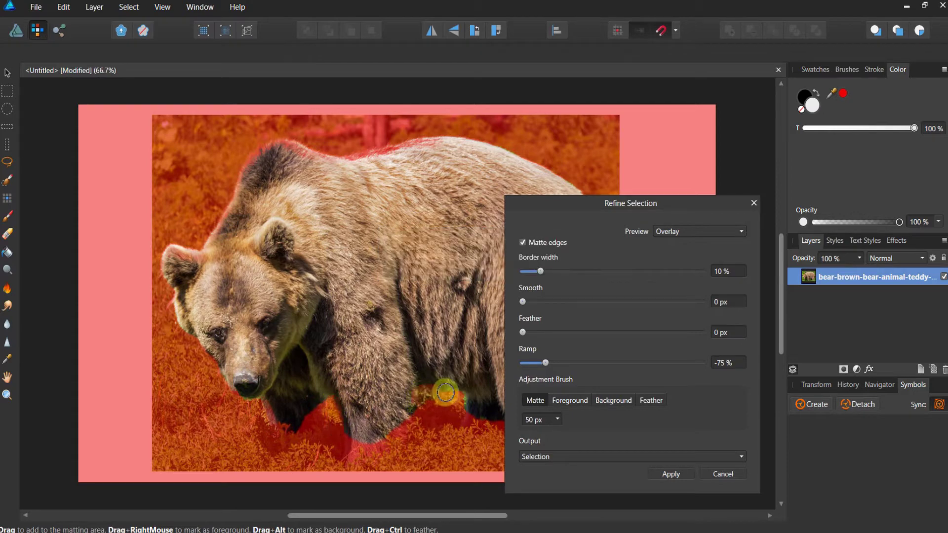
left_click_drag(445, 392, 478, 408)
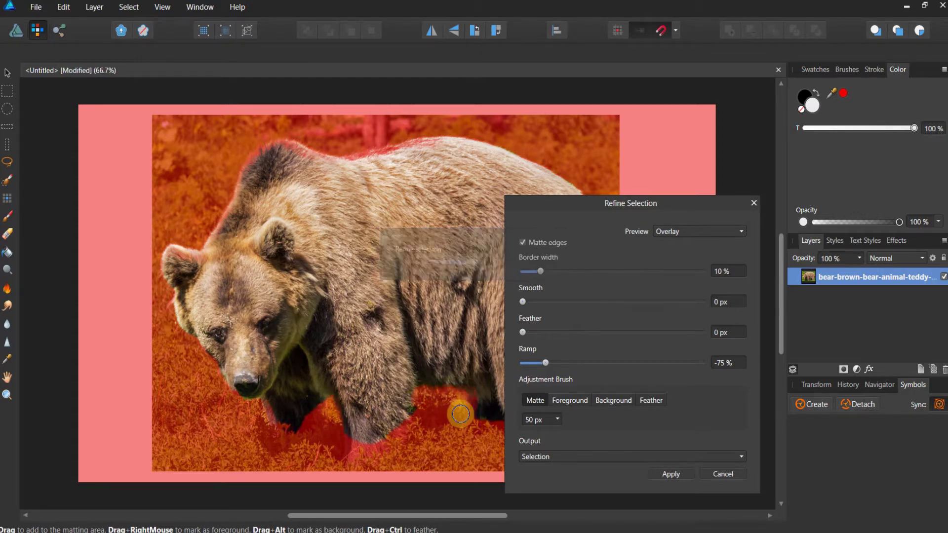
left_click_drag(551, 206, 716, 168)
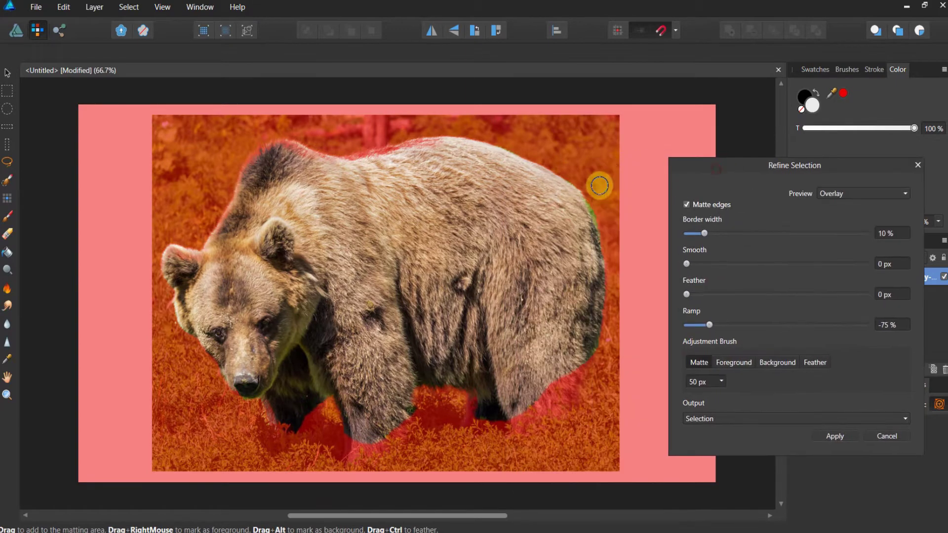
mouse_move(599, 185)
left_mouse_down()
mouse_move(598, 275)
mouse_move(612, 281)
left_mouse_up()
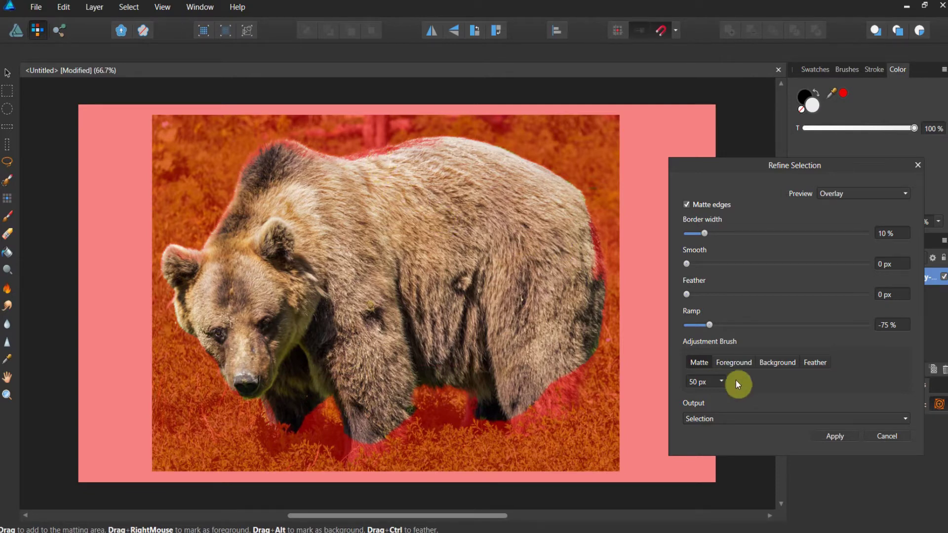
Apply the refined bear selection from the Refine Selection dialog.
left_click(837, 432)
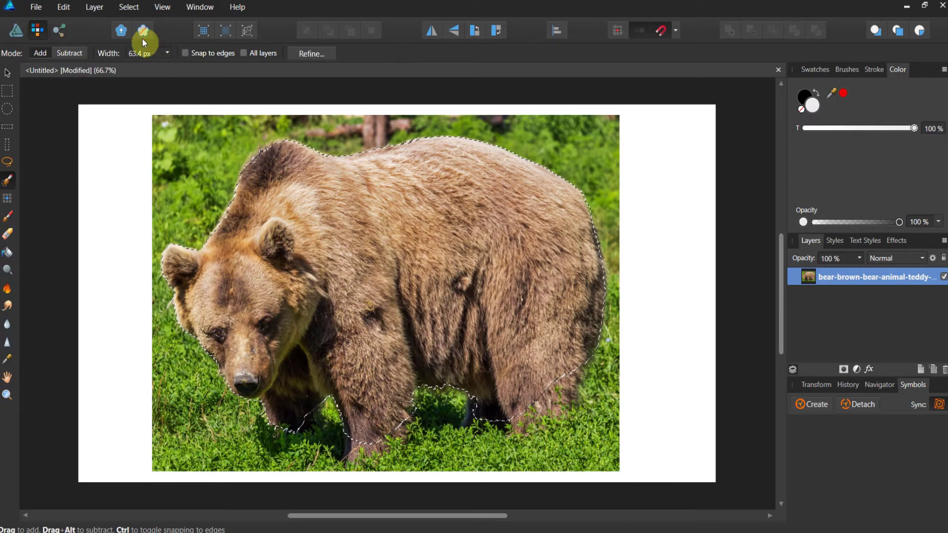
Invert the selection and delete the grass surrounding the bear.
left_click(119, 9)
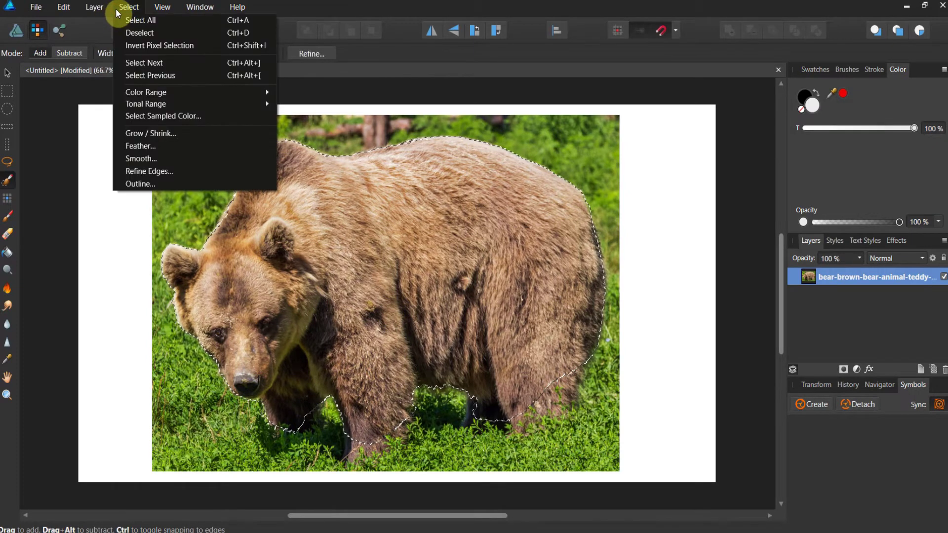
left_click(136, 46)
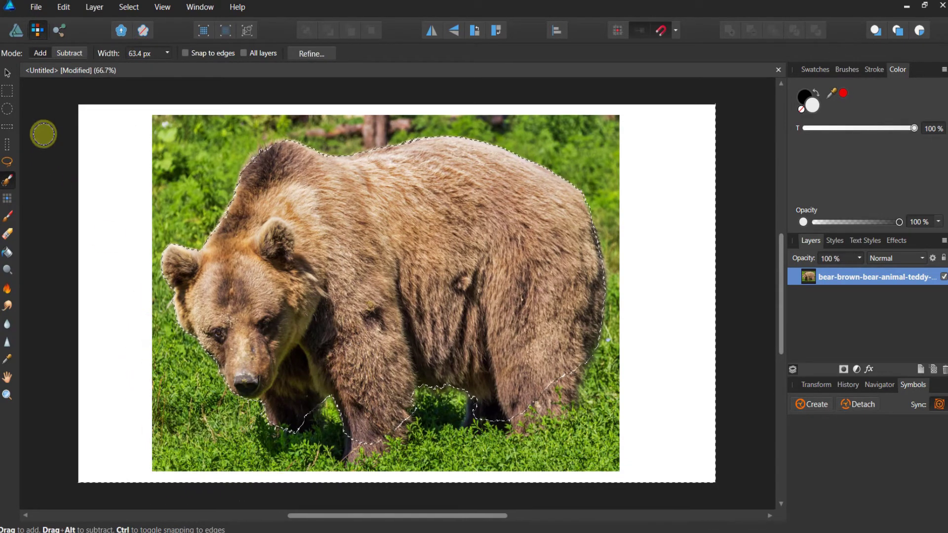
left_click(7, 73)
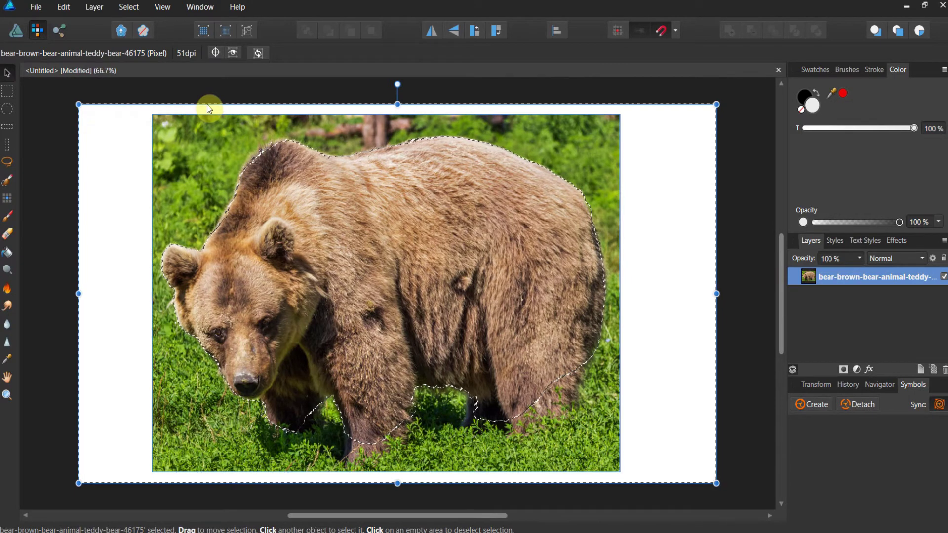
key("Delete")
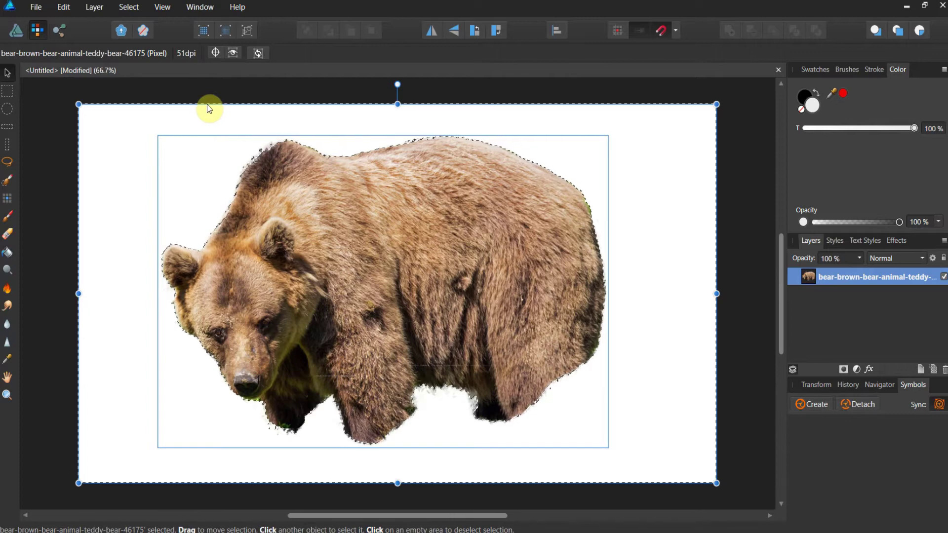
Open the nature-forest-trees-fog photo.
left_click(36, 12)
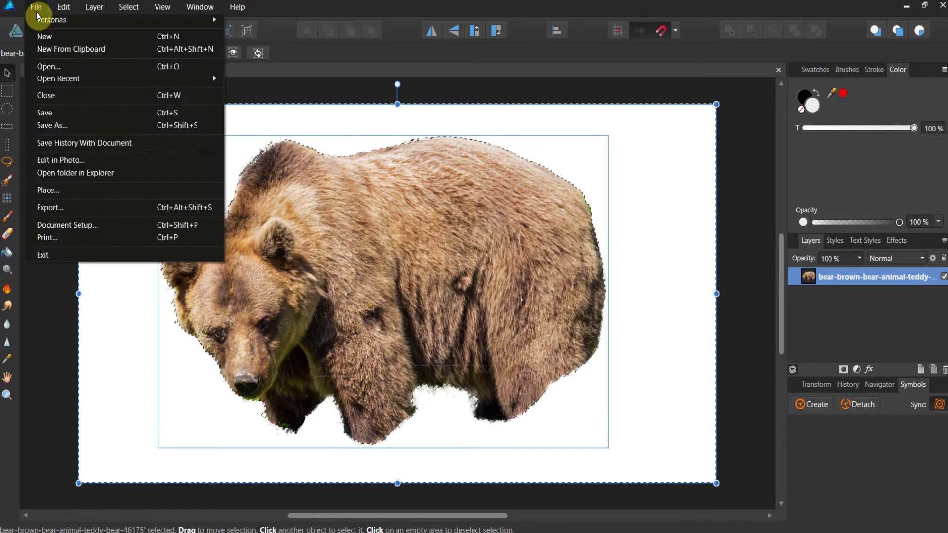
left_click(44, 64)
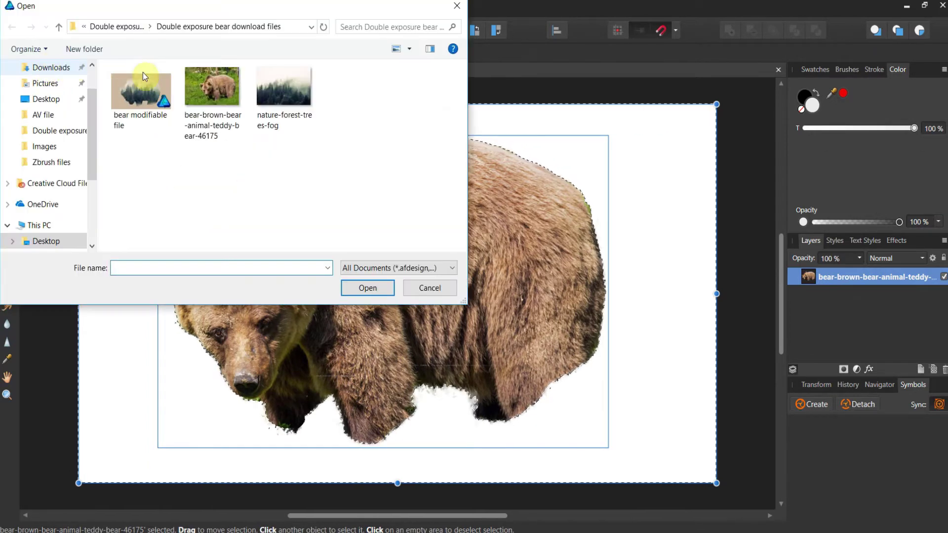
left_click(277, 94)
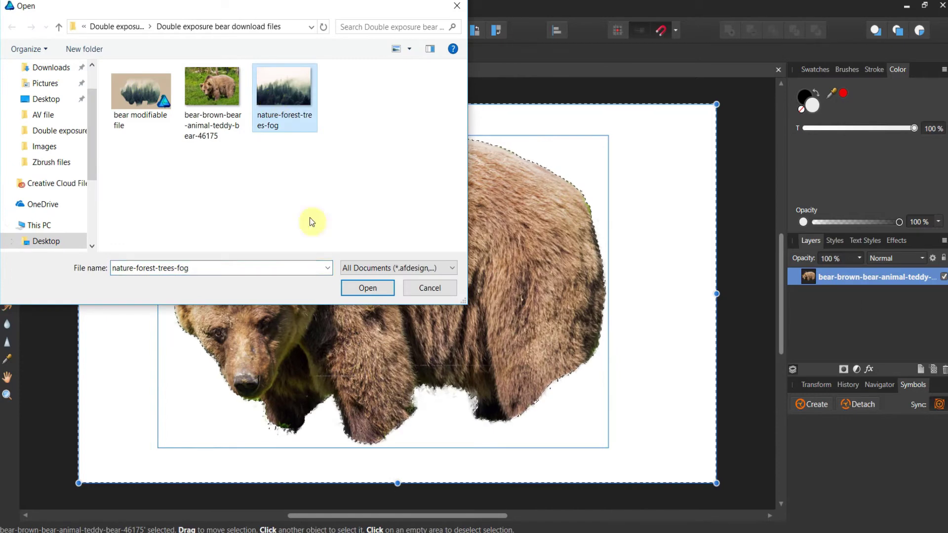
left_click(360, 291)
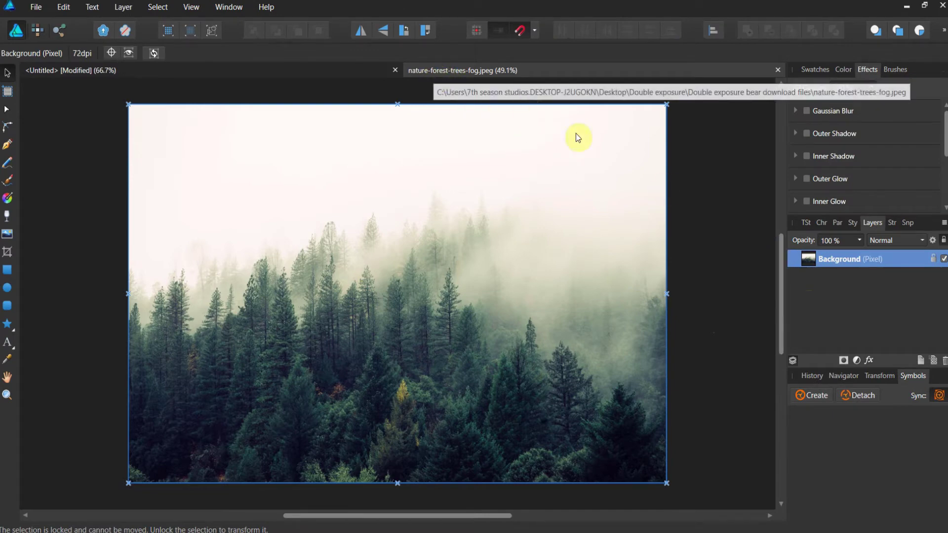
Cut the forest image and paste it into the Untitled bear document.
left_click(64, 7)
left_click(80, 51)
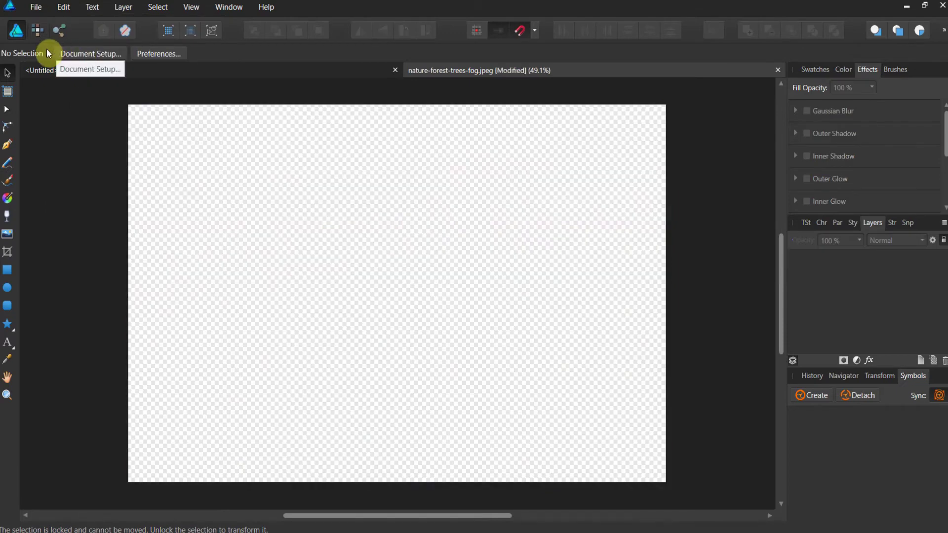
left_click(90, 73)
key("ctrl+v")
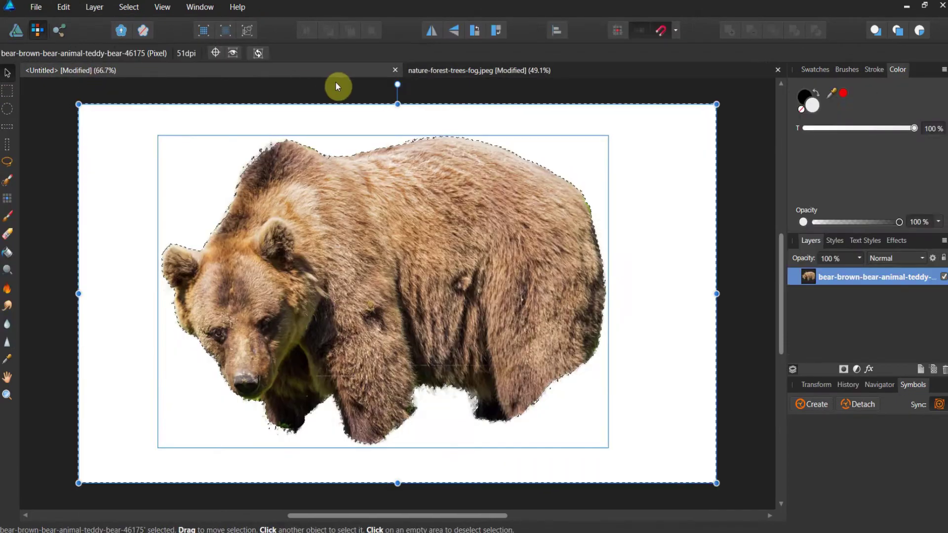
left_click(63, 14)
left_click(77, 71)
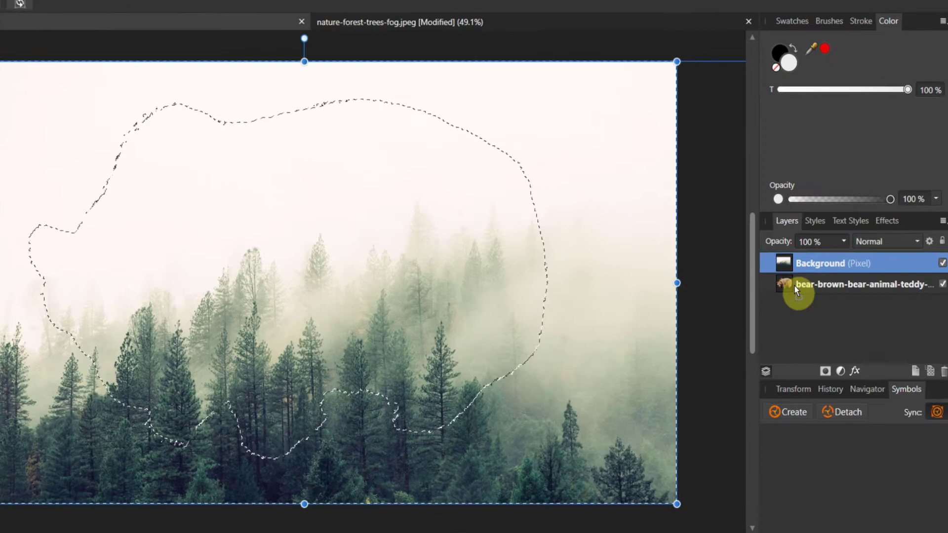
Clip the forest Background layer inside the bear layer and deselect the bear outline.
left_click_drag(795, 290, 796, 291)
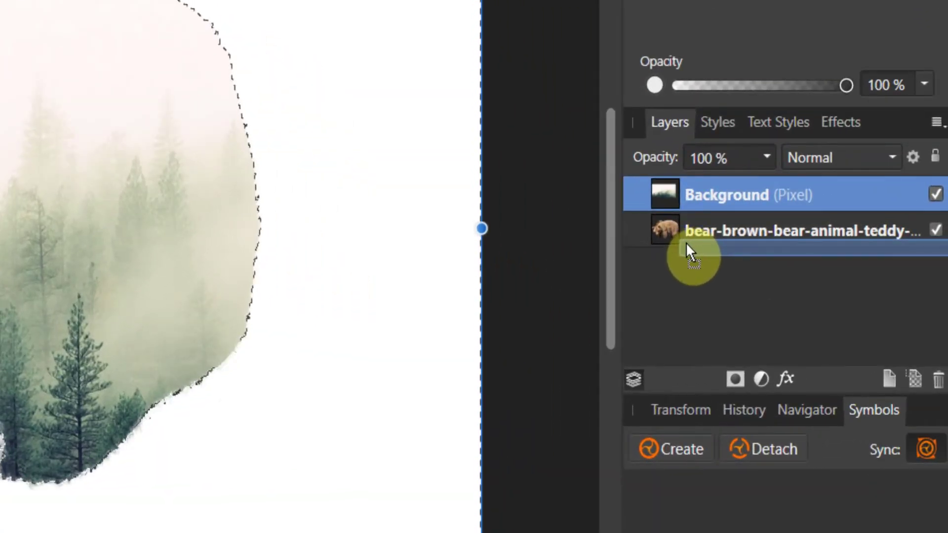
left_click_drag(686, 242, 686, 241)
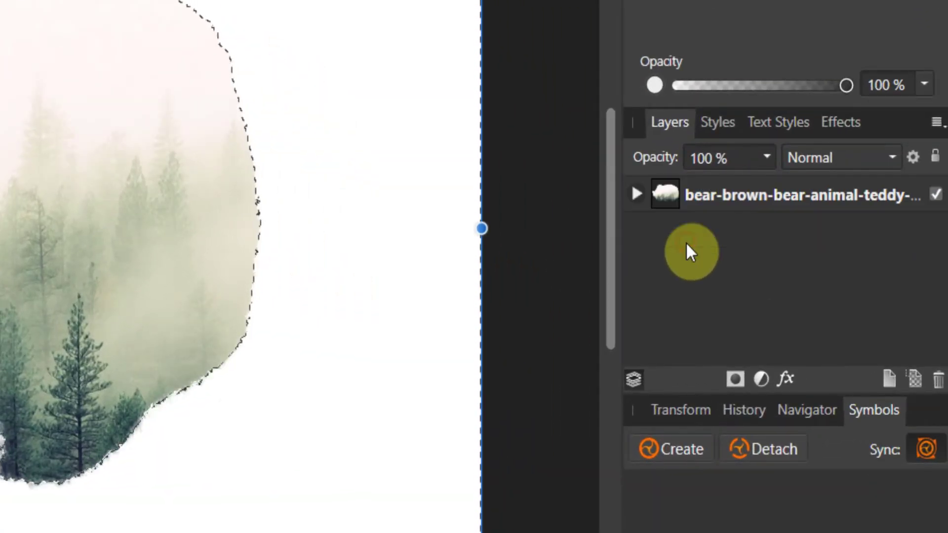
left_click(633, 194)
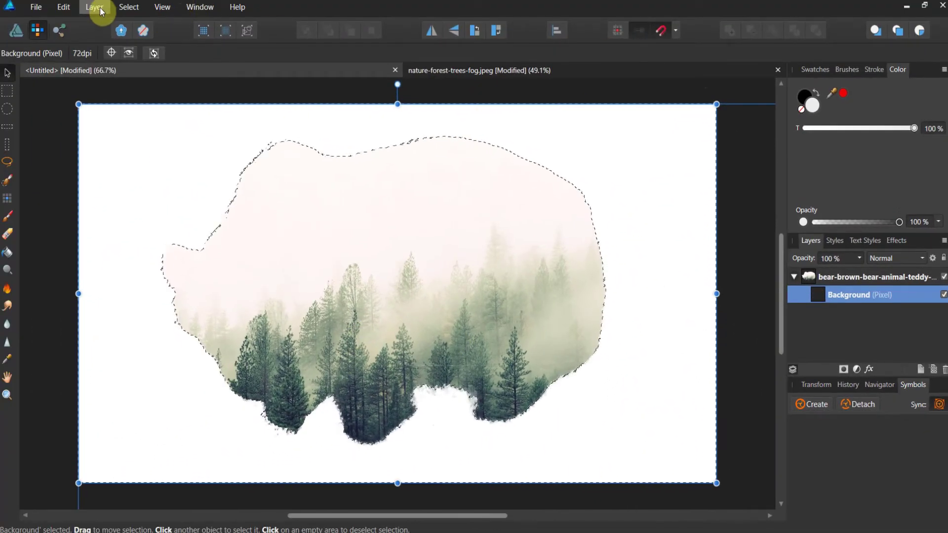
left_click(124, 7)
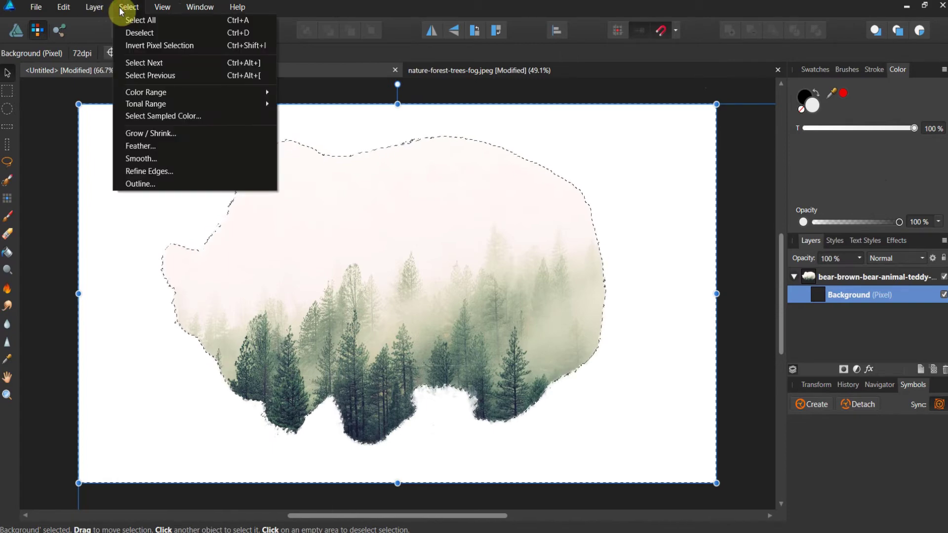
left_click(129, 33)
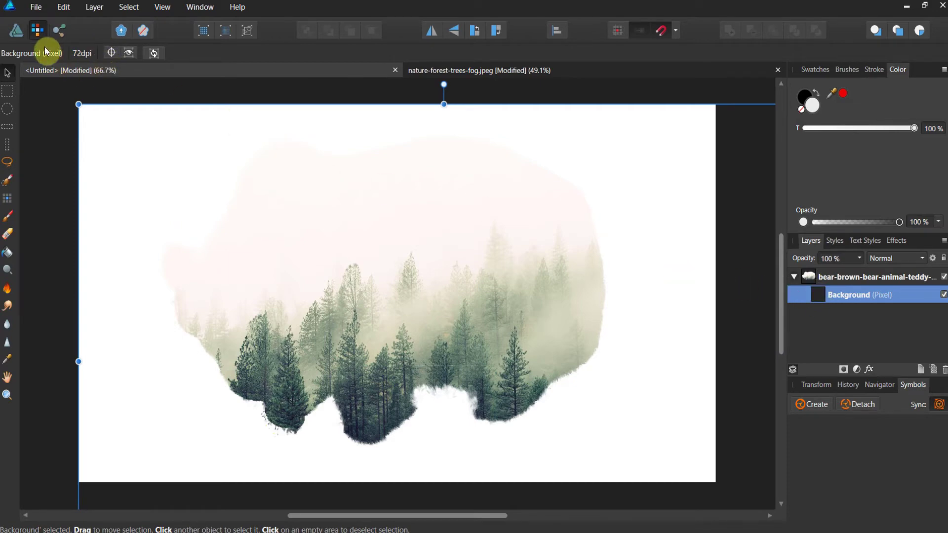
Drag the clipped forest layer upward so the pines fill more of the bear.
double_click(843, 296)
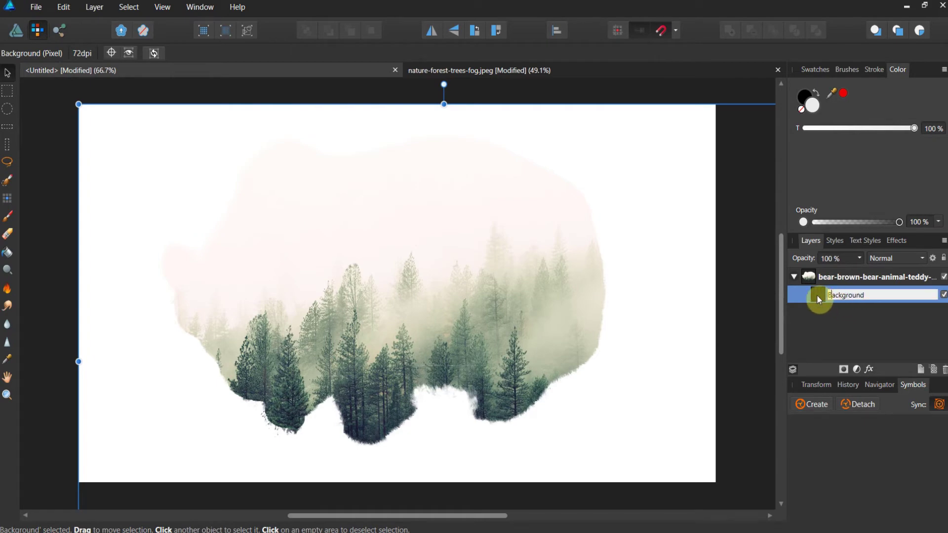
left_click_drag(369, 270, 410, 181)
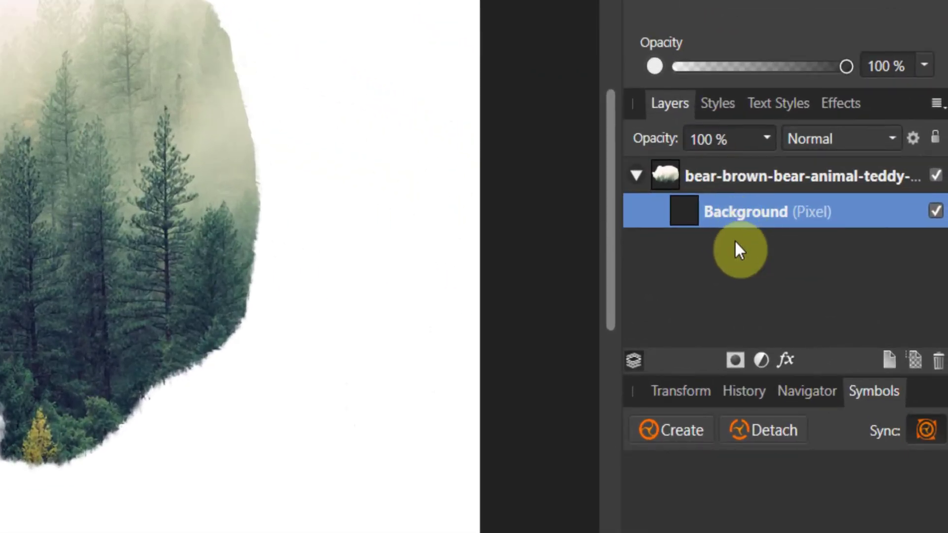
Add a mask to the forest layer and select the 46 px Spray-paints brush.
left_click(735, 360)
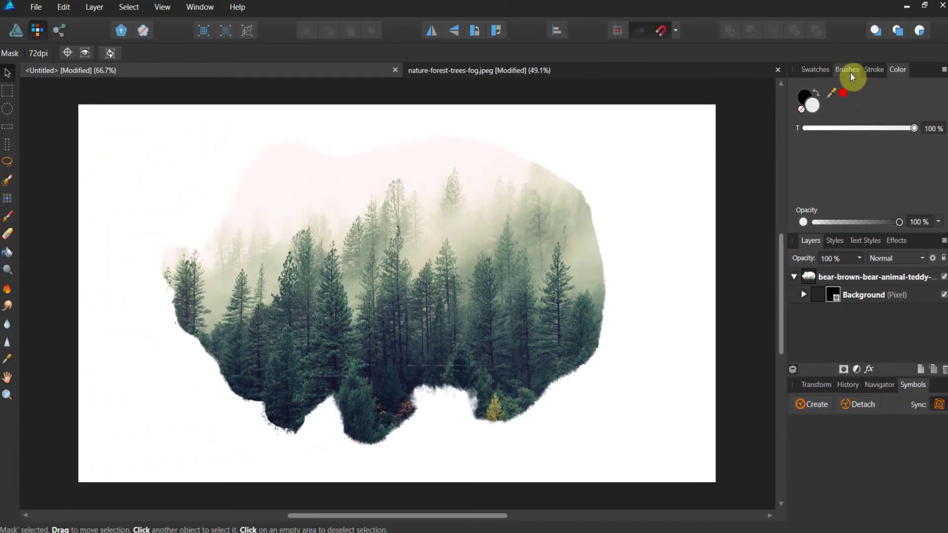
left_click(848, 70)
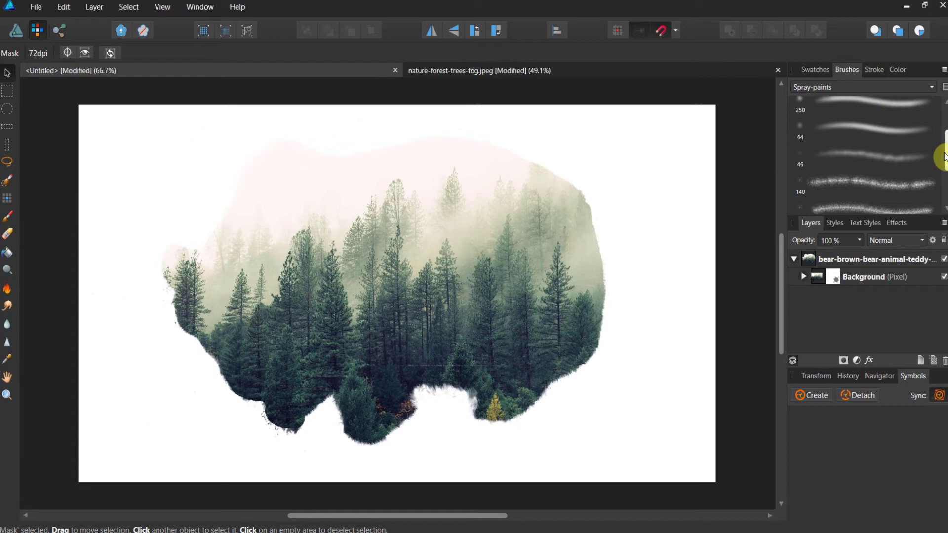
scroll(944, 157, "down", 1)
left_click(867, 136)
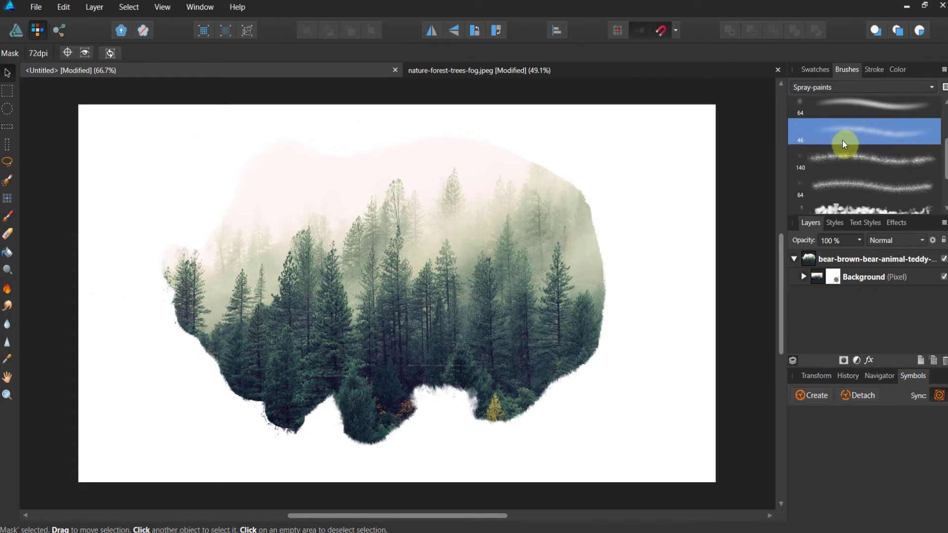
Erase the forest at the bear's lower left with a ~186 px Erase Brush, then set opacity to 41%.
left_click(7, 234)
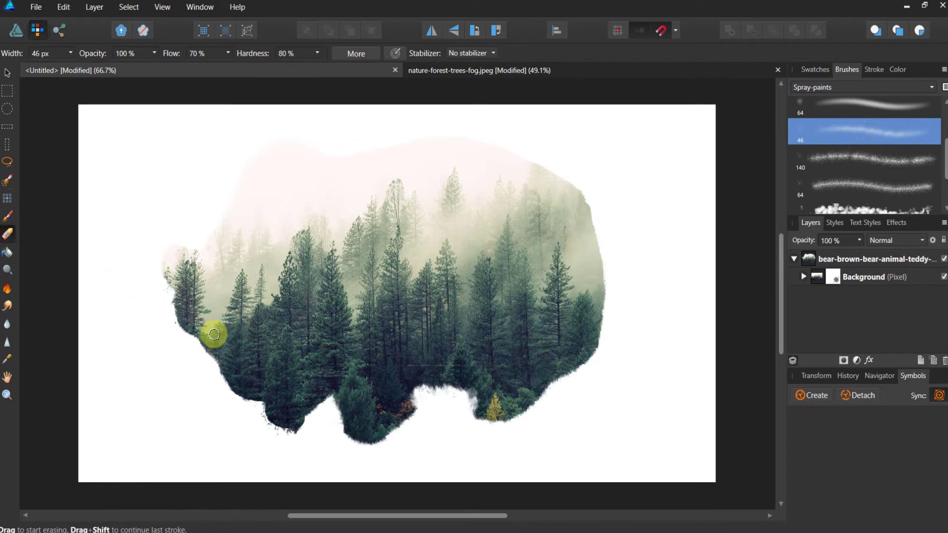
key("bracketright")
key("bracketright")
key("bracketright")
key("bracketright")
key("bracketright")
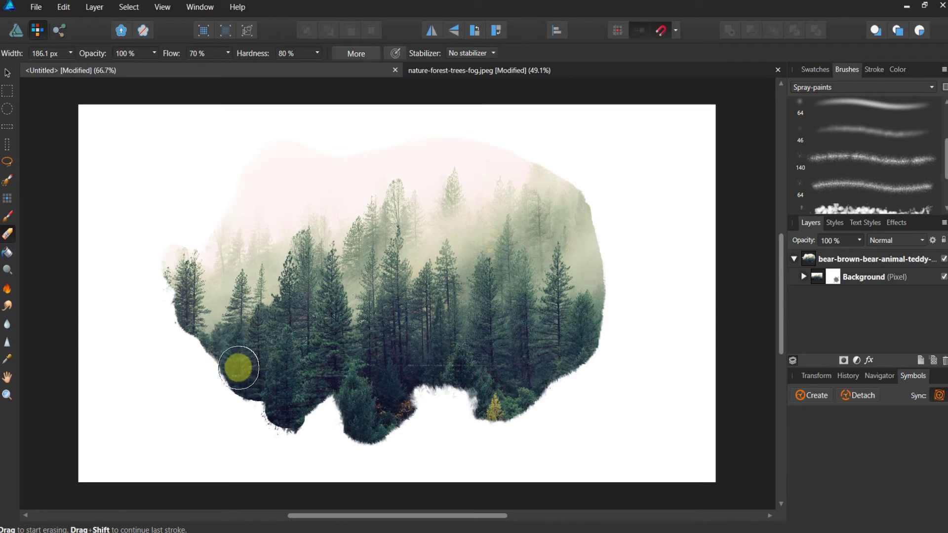
mouse_move(250, 380)
left_mouse_down()
mouse_move(224, 387)
mouse_move(213, 369)
mouse_move(243, 388)
mouse_move(209, 346)
mouse_move(164, 330)
mouse_move(235, 360)
mouse_move(252, 342)
mouse_move(247, 393)
mouse_move(236, 348)
mouse_move(168, 310)
mouse_move(162, 243)
mouse_move(184, 335)
mouse_move(176, 259)
mouse_move(190, 244)
mouse_move(169, 252)
mouse_move(164, 271)
mouse_move(174, 319)
mouse_move(249, 418)
left_mouse_up()
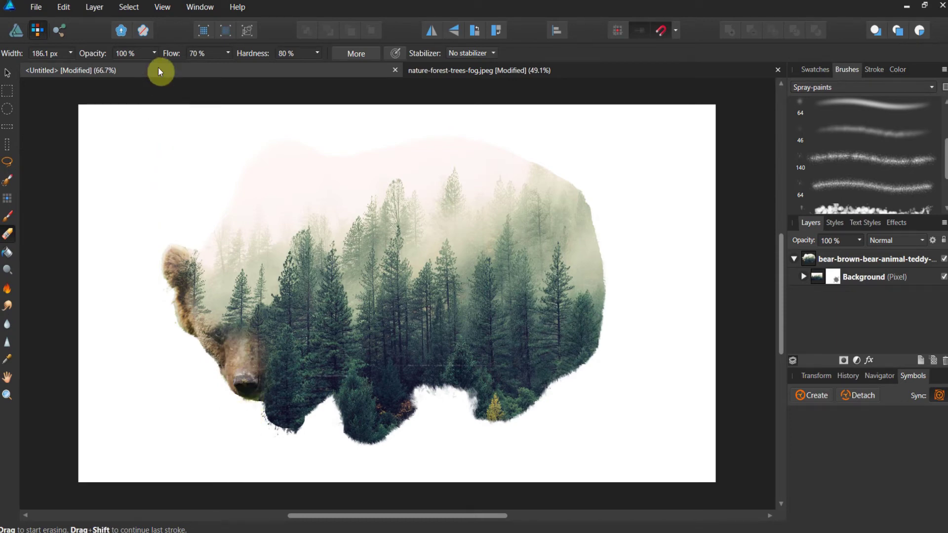
left_click(154, 53)
left_click_drag(154, 67, 113, 69)
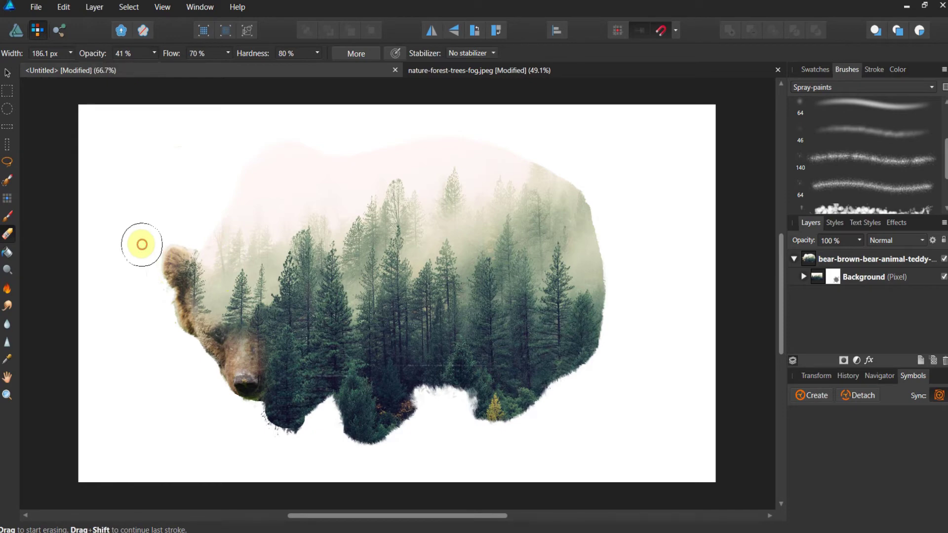
Erase the forest over the bear's head and face, first at ~655 px then at ~290 px.
key("bracketright")
key("bracketright")
key("bracketright")
key("bracketright")
key("bracketright")
key("bracketright")
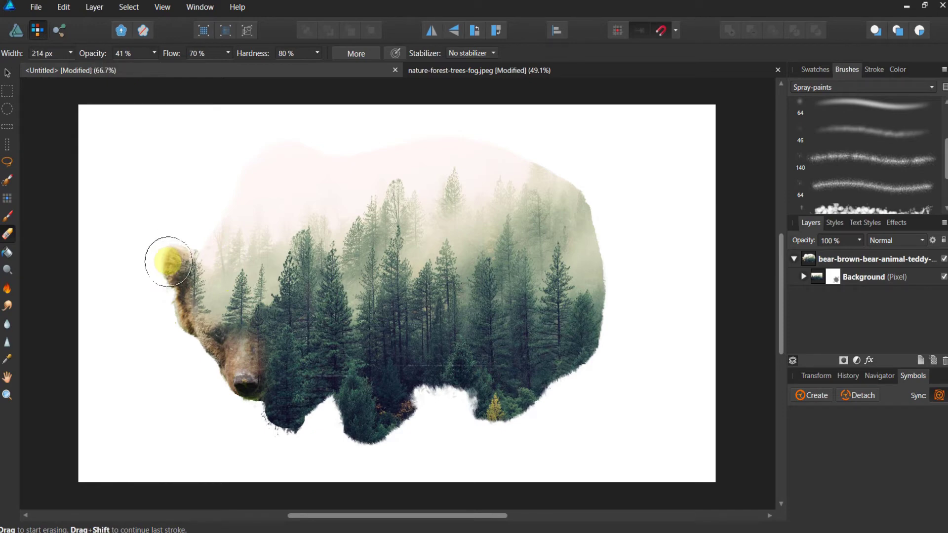
key("ctrl+z")
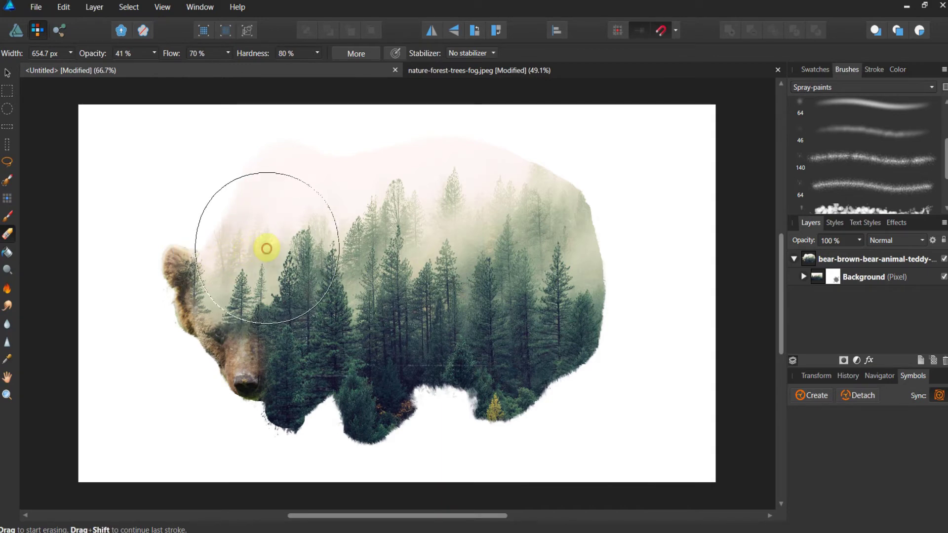
mouse_move(249, 254)
left_mouse_down()
mouse_move(207, 256)
mouse_move(228, 245)
mouse_move(188, 253)
mouse_move(292, 201)
mouse_move(324, 223)
left_mouse_up()
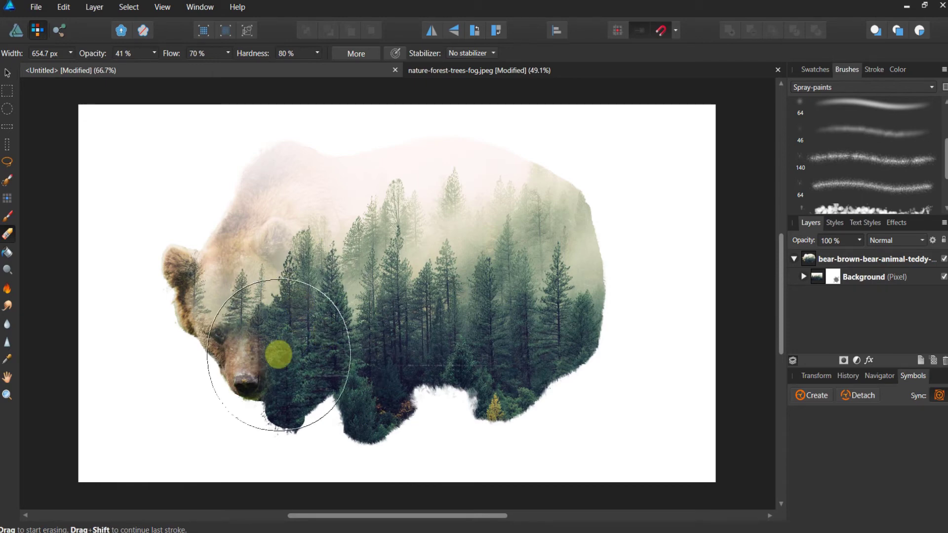
key("bracketleft")
key("bracketleft")
key("bracketleft")
key("bracketleft")
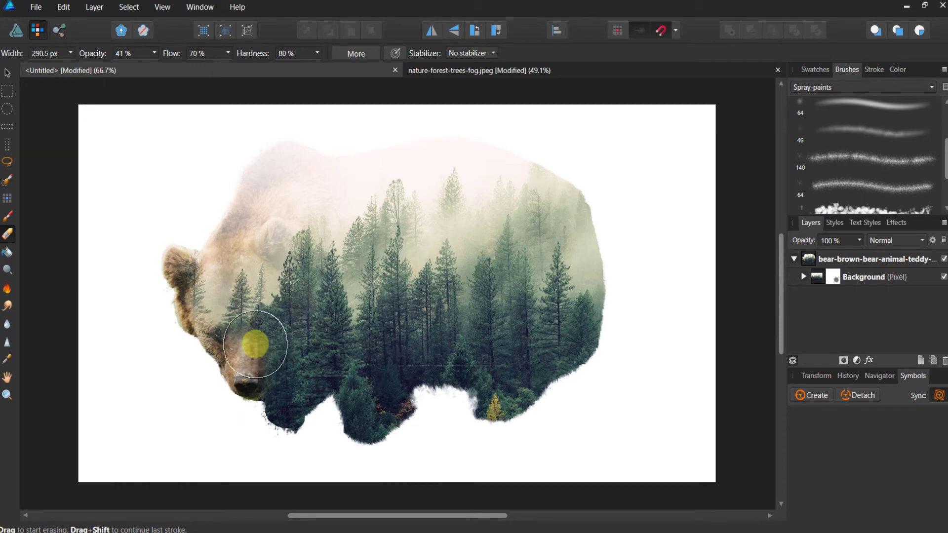
mouse_move(255, 344)
left_mouse_down()
mouse_move(195, 275)
mouse_move(189, 299)
left_mouse_up()
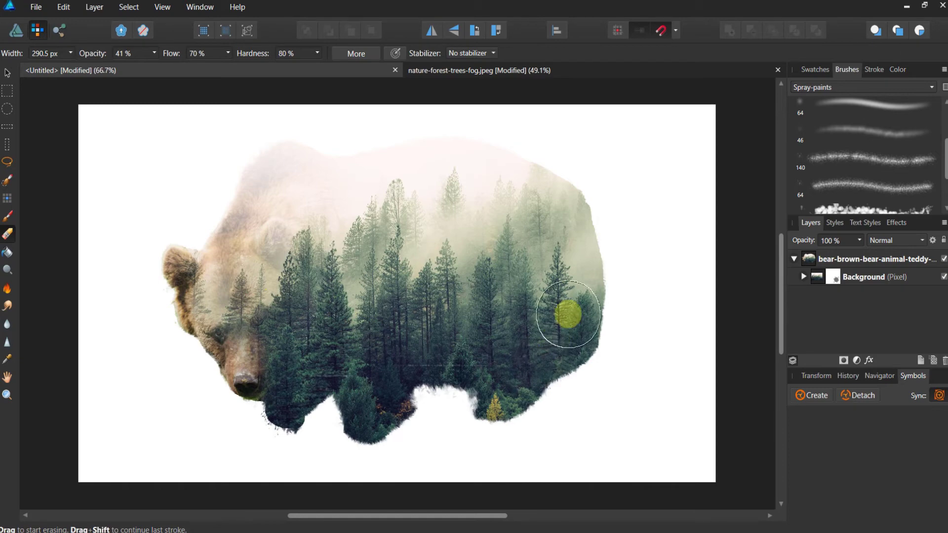
Lighten the forest along the bear's upper-right and lower edges, then check the Background layer's mask.
left_click(585, 279)
mouse_move(584, 280)
left_mouse_down()
mouse_move(565, 219)
mouse_move(541, 190)
mouse_move(566, 222)
mouse_move(580, 280)
mouse_move(563, 205)
mouse_move(536, 183)
mouse_move(478, 376)
mouse_move(520, 396)
mouse_move(568, 351)
mouse_move(497, 175)
mouse_move(470, 227)
mouse_move(535, 206)
mouse_move(522, 199)
mouse_move(478, 200)
mouse_move(638, 244)
mouse_move(572, 232)
mouse_move(543, 214)
left_mouse_up()
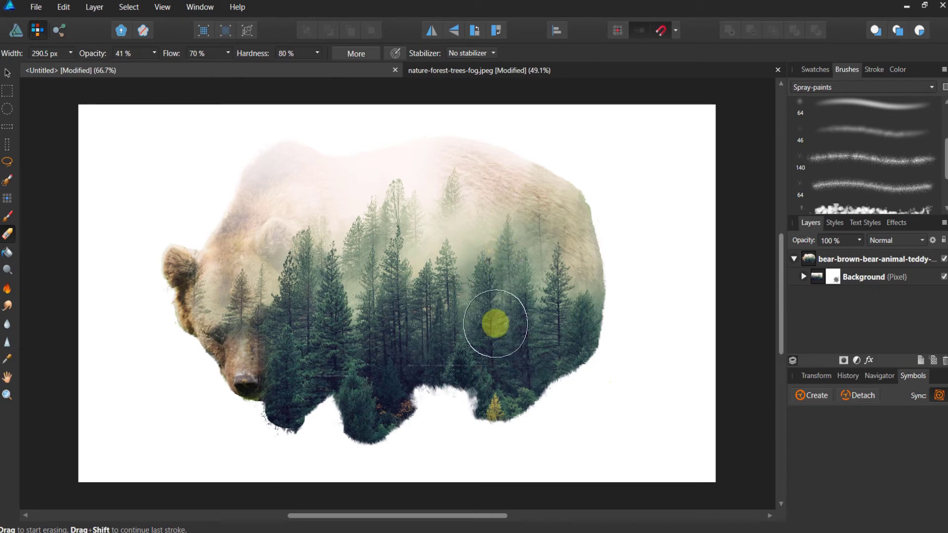
left_click_drag(498, 406, 492, 445)
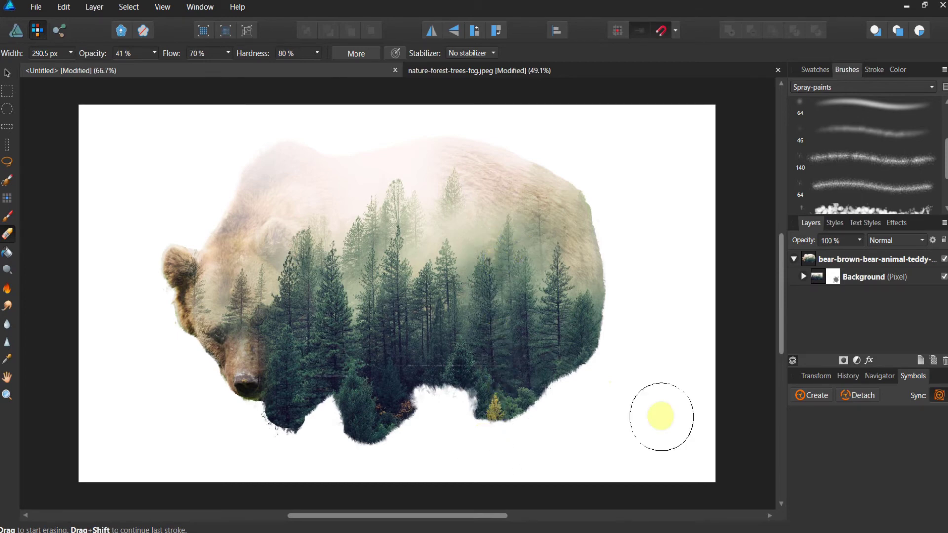
left_click(802, 277)
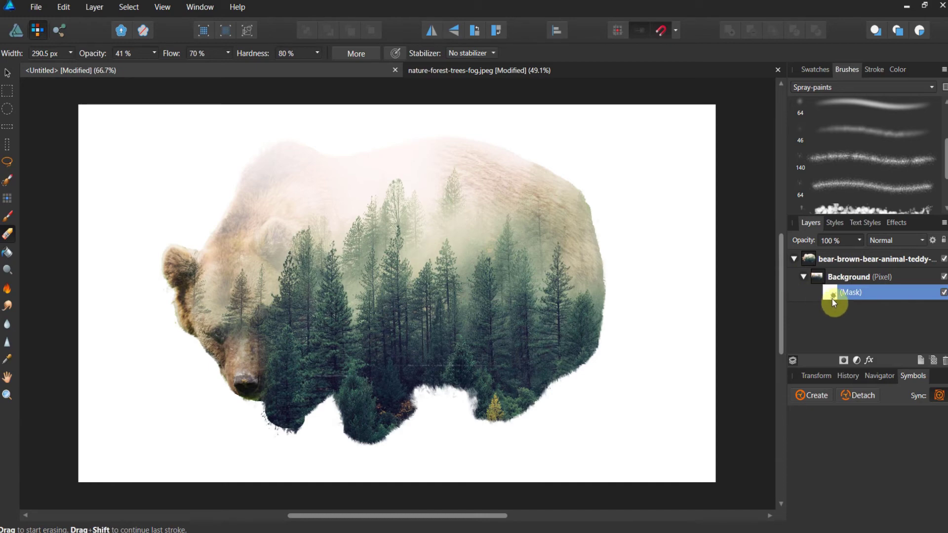
left_click(802, 278)
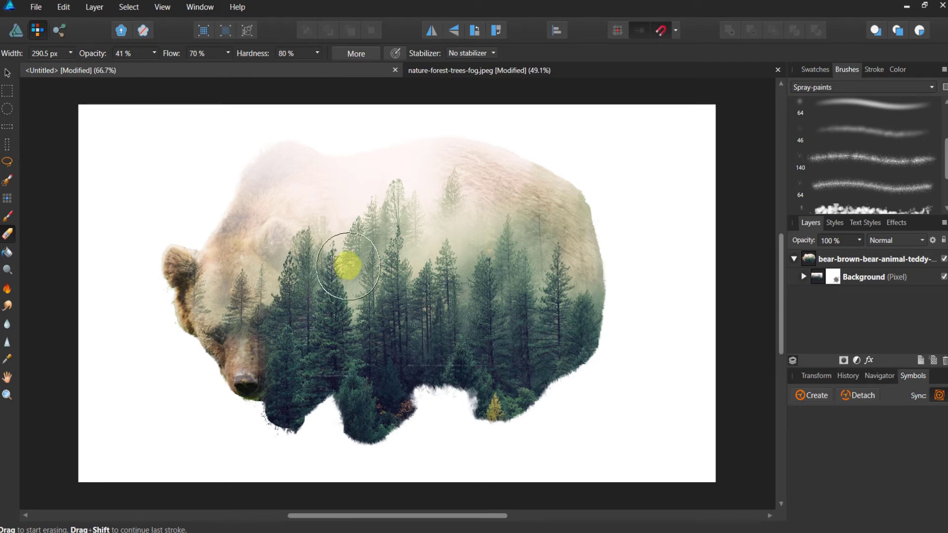
In the Designer persona, draw a full-page 1920×1080 px rectangle and place it below the bear group.
left_click(16, 31)
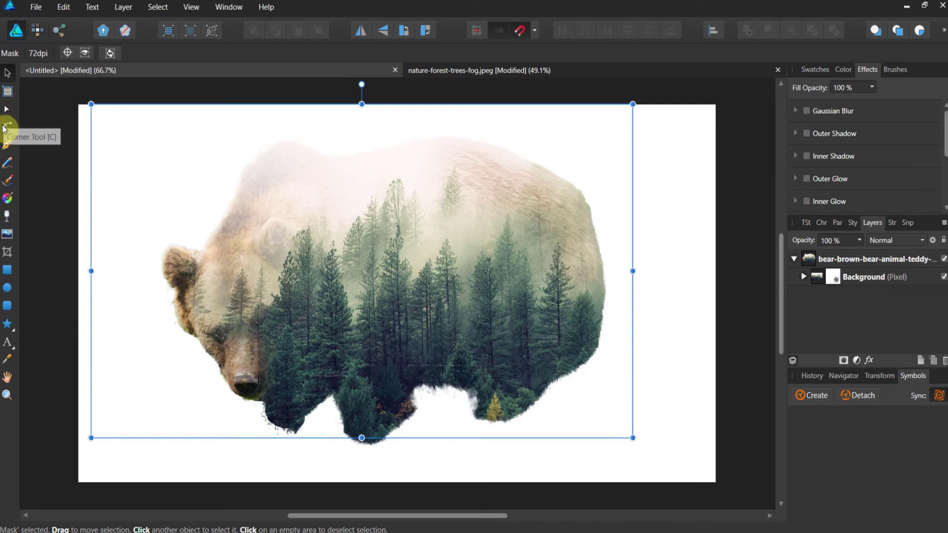
left_click(6, 270)
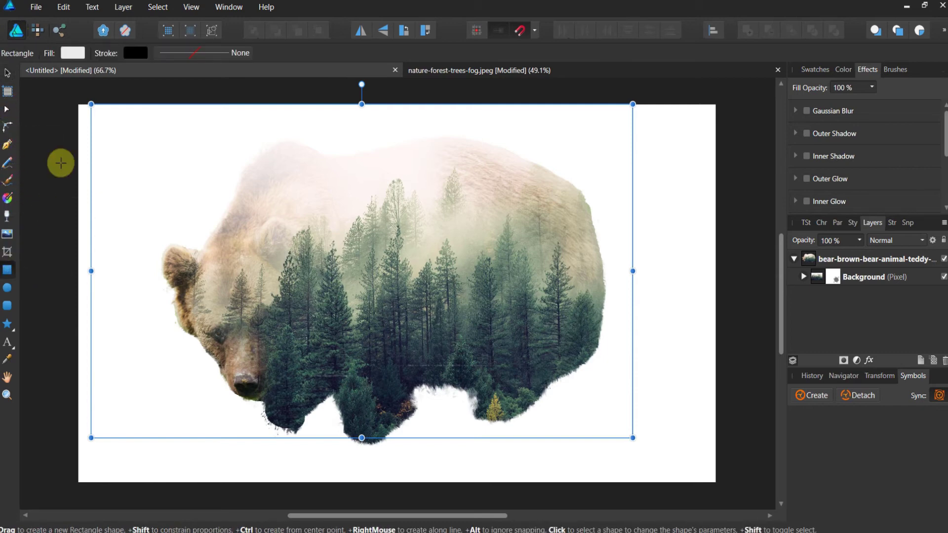
left_click_drag(79, 104, 715, 482)
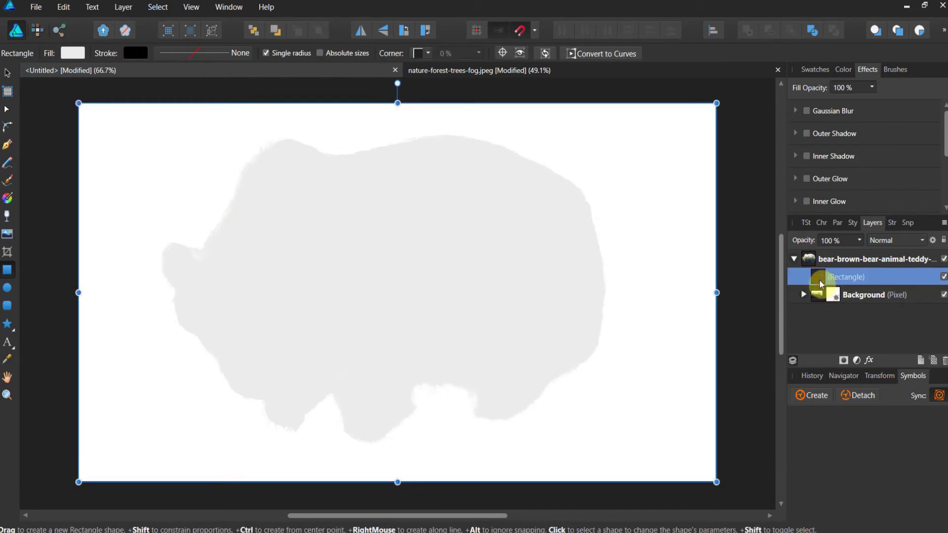
left_click_drag(820, 285, 810, 259)
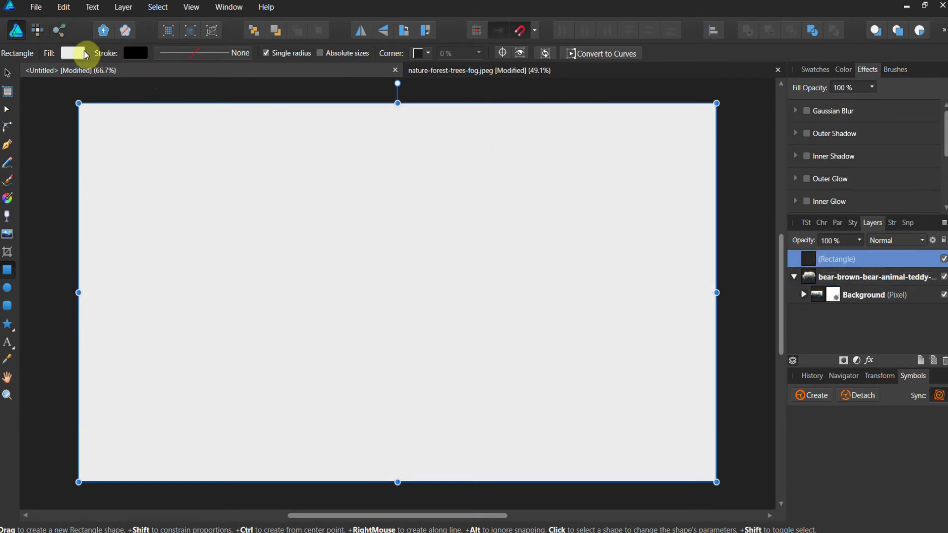
left_click_drag(812, 260, 816, 313)
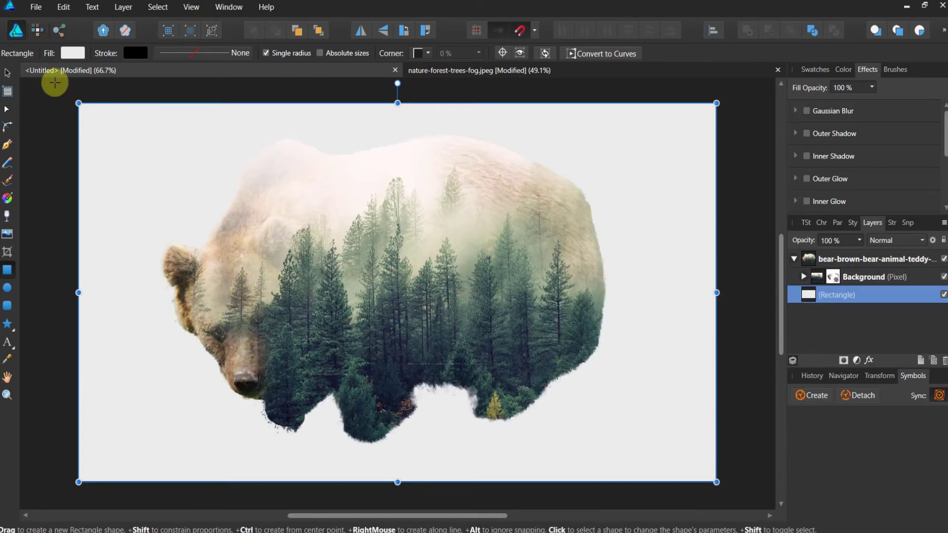
Fill the background rectangle with a muted tan brown (HSL 38, 17, 49).
left_click(69, 55)
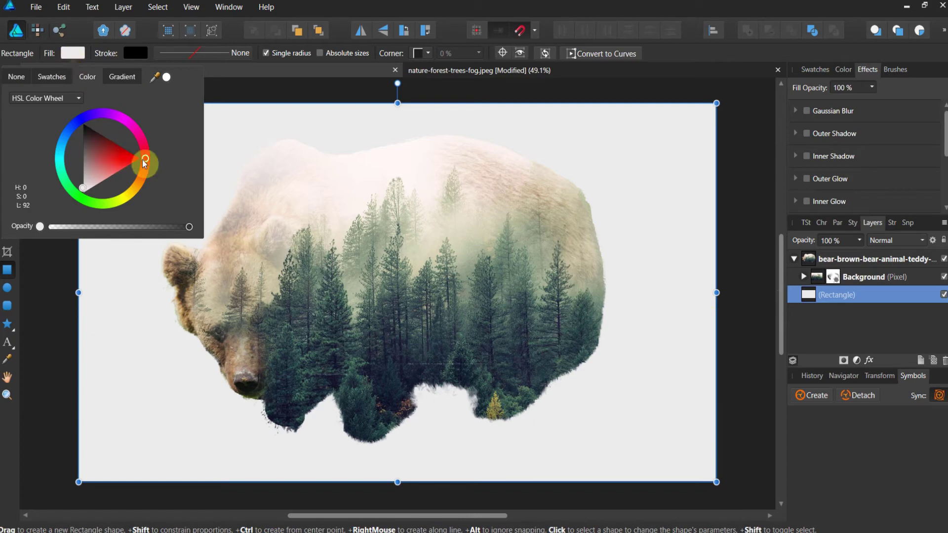
left_click_drag(145, 162, 98, 158)
left_click(115, 171)
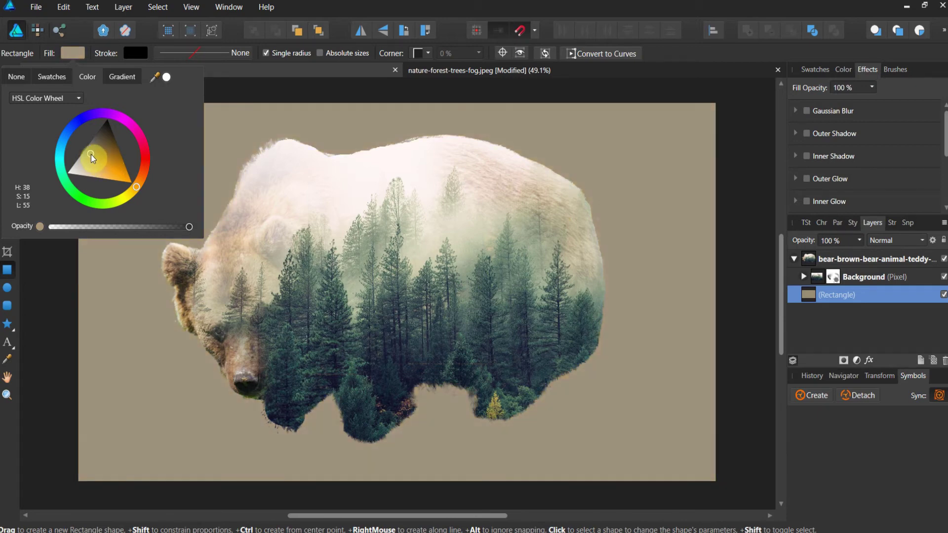
left_click_drag(91, 157, 95, 157)
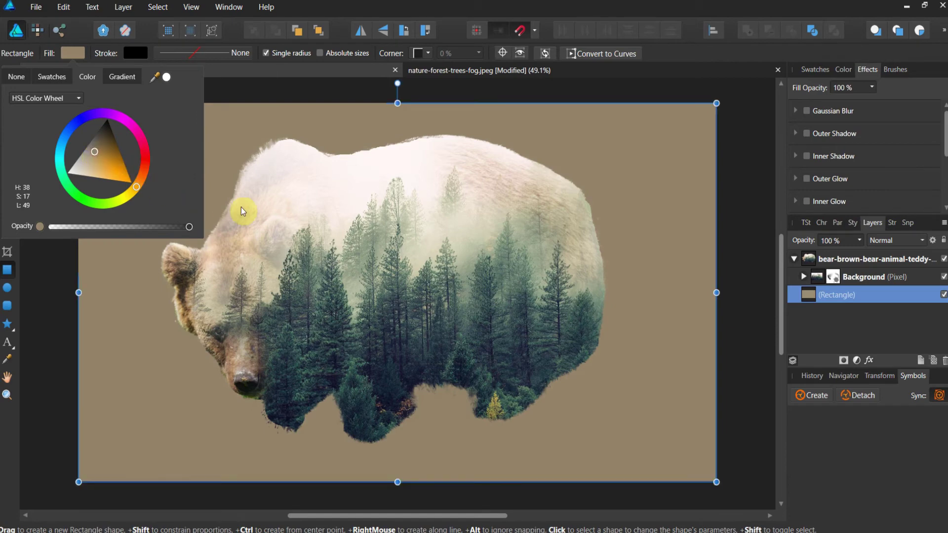
left_click(221, 90)
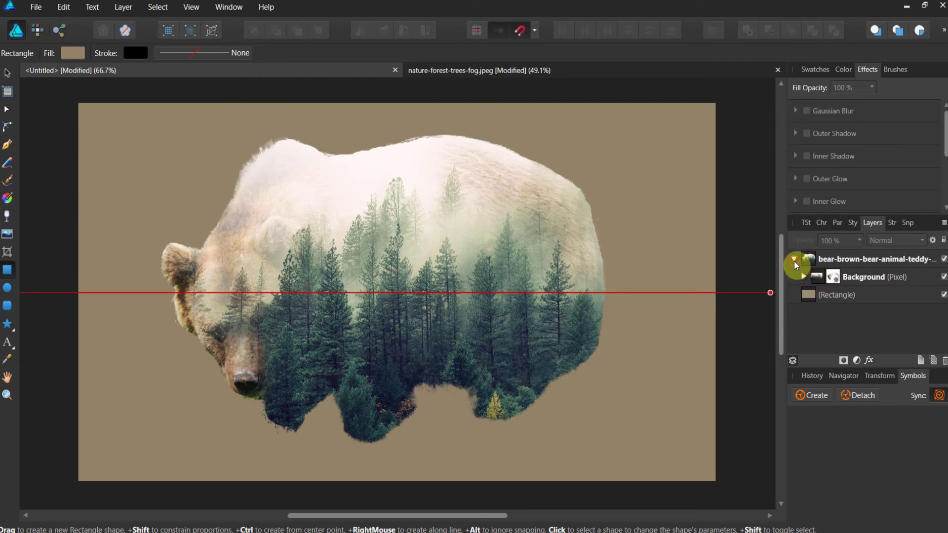
Collapse and select the bear group, then add a mask and attach it to the bear image.
left_click(794, 259)
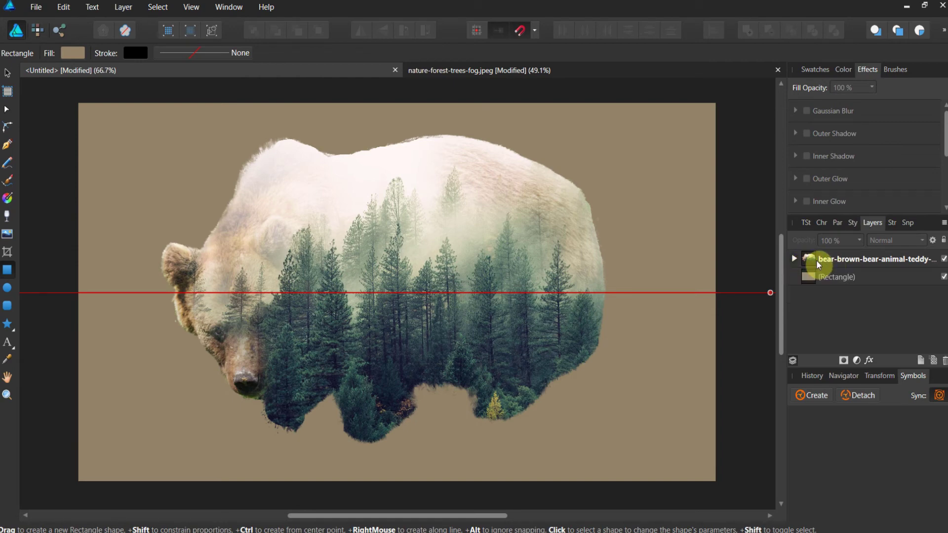
left_click(828, 262)
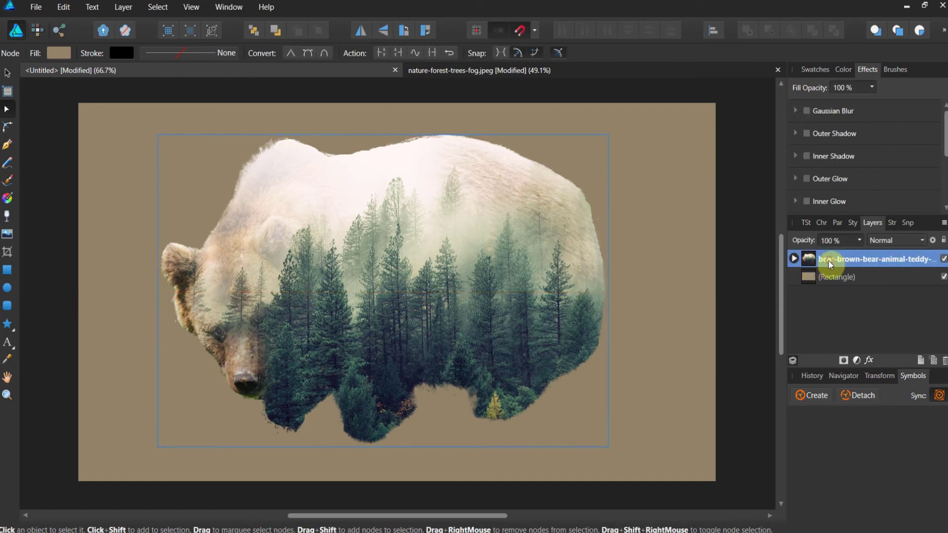
left_click(842, 360)
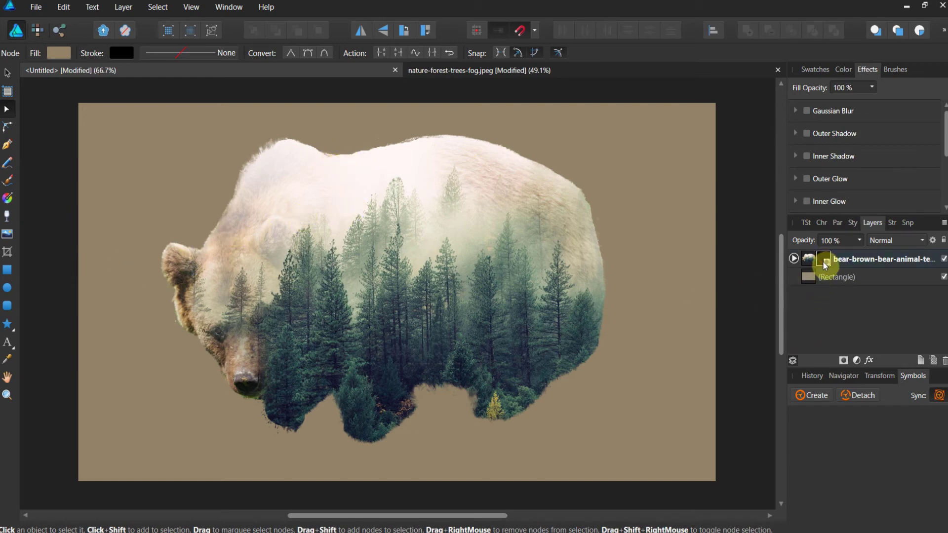
mouse_move(825, 259)
left_mouse_down()
mouse_move(821, 266)
mouse_move(817, 256)
mouse_move(800, 260)
mouse_move(824, 260)
left_mouse_up()
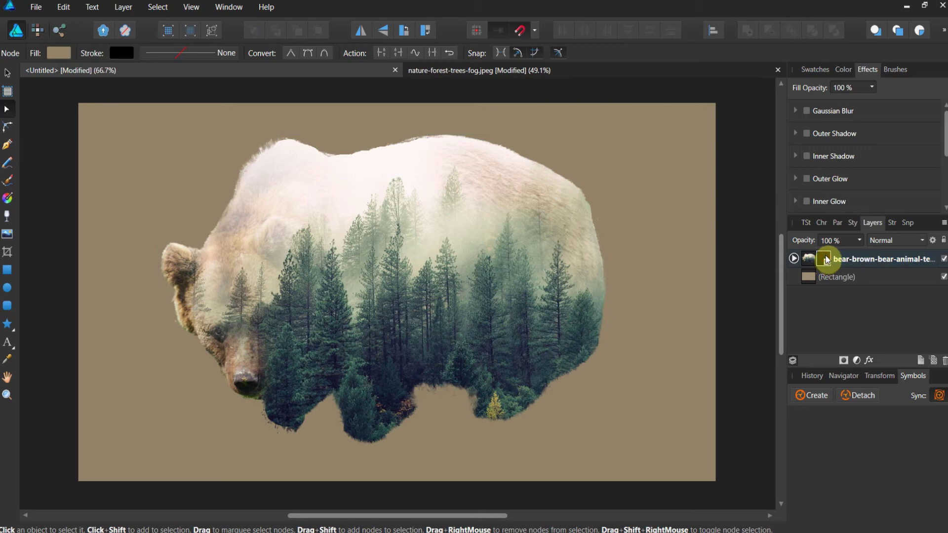
Draw a vertical linear gradient on the bear's mask from the bottom to the top of the page.
left_click(9, 200)
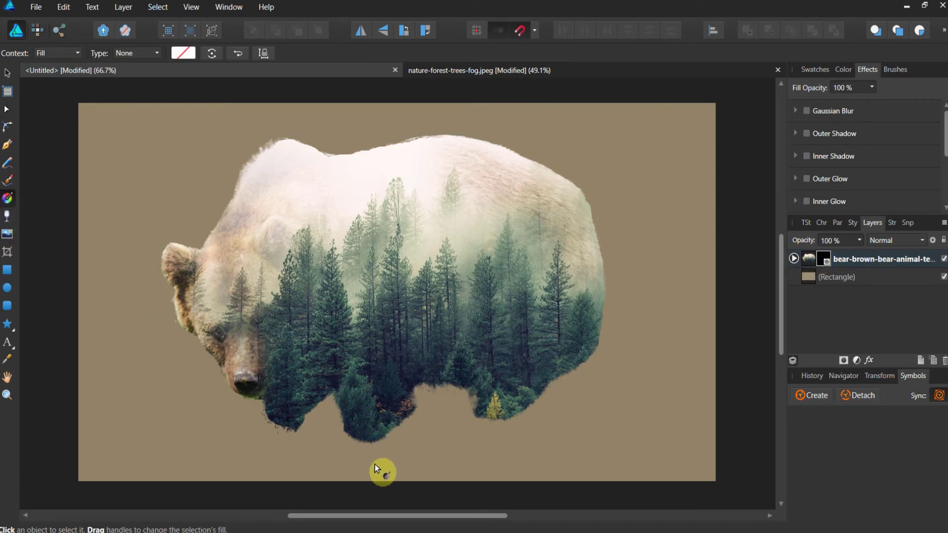
left_click_drag(378, 481, 368, 203)
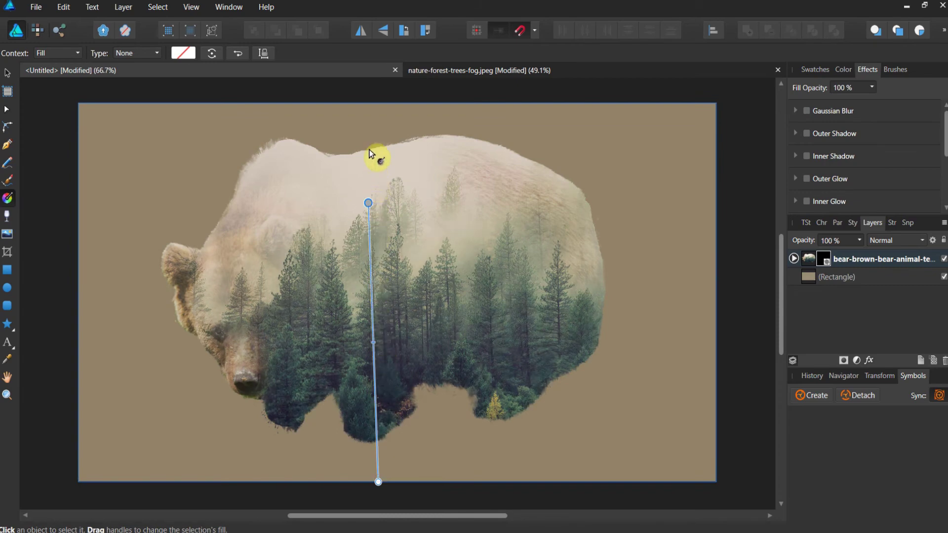
left_click_drag(376, 120, 374, 107)
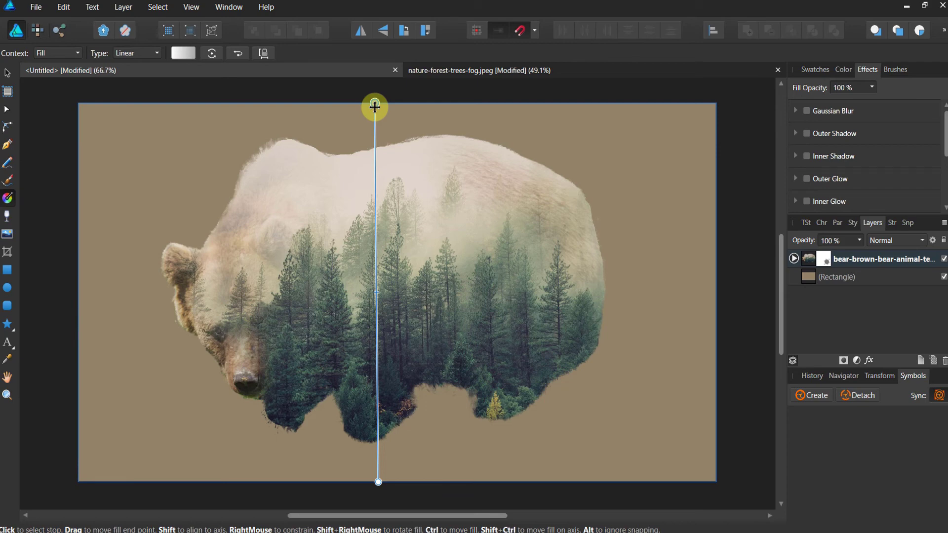
left_click_drag(375, 107, 374, 102)
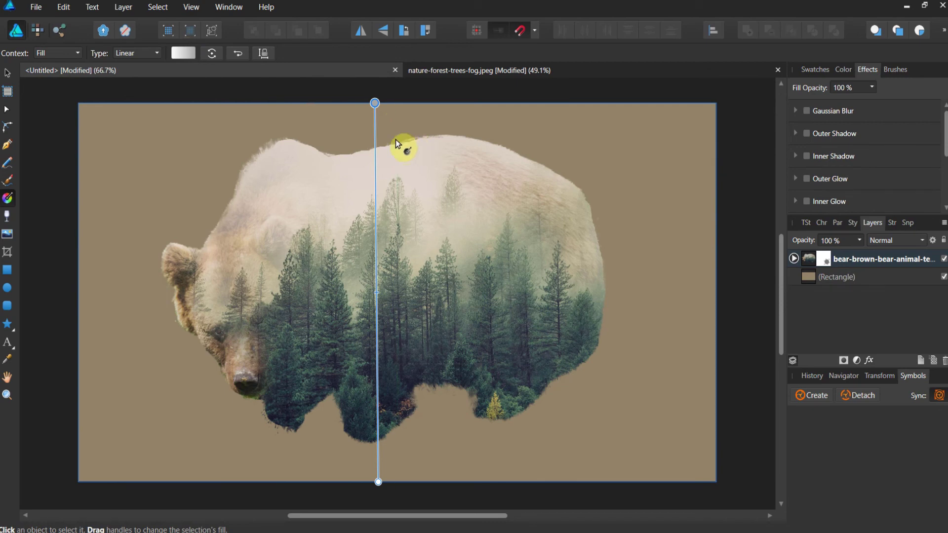
Set the gradient's end stop to near black and its midpoint to 53%.
left_click(189, 53)
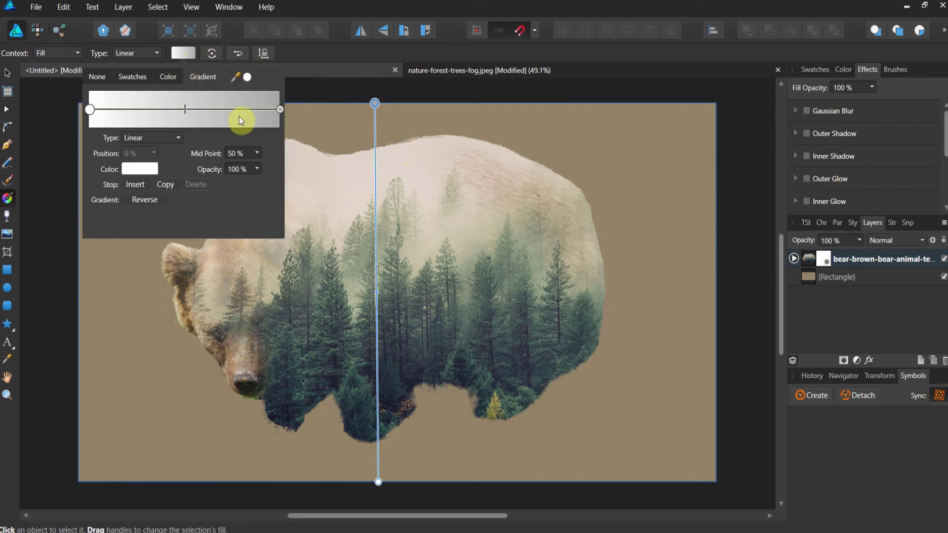
left_click(280, 110)
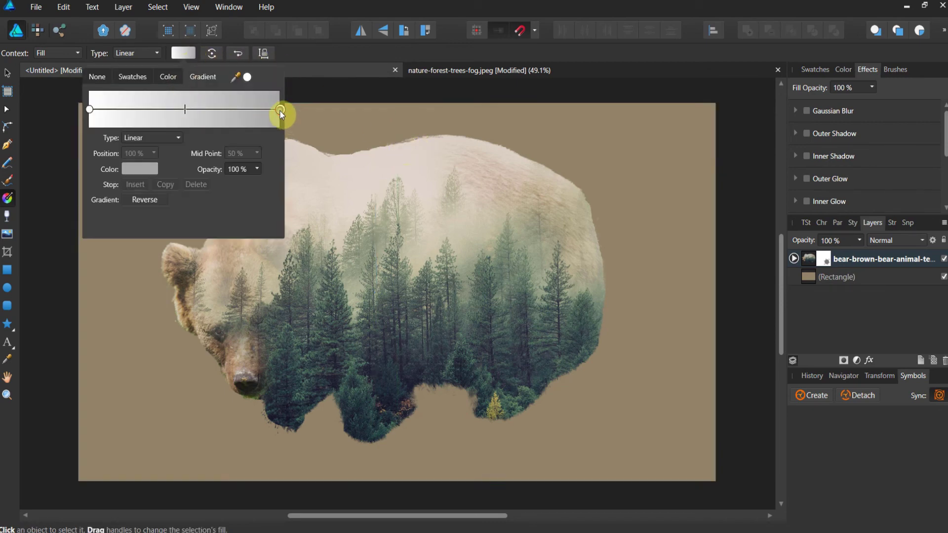
left_click(150, 168)
left_click_drag(150, 237, 174, 160)
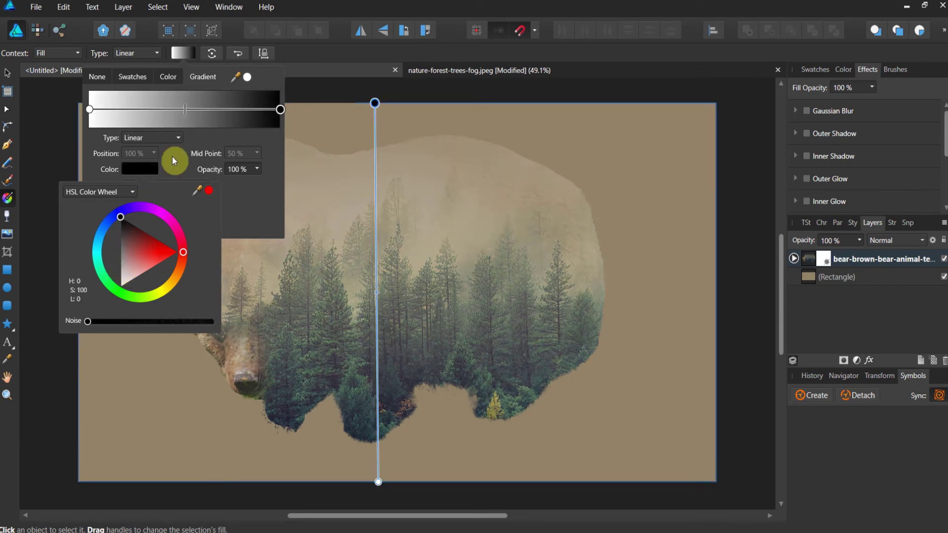
left_click(185, 109)
mouse_move(186, 110)
left_mouse_down()
mouse_move(250, 114)
mouse_move(178, 116)
mouse_move(190, 111)
left_mouse_up()
left_click(90, 109)
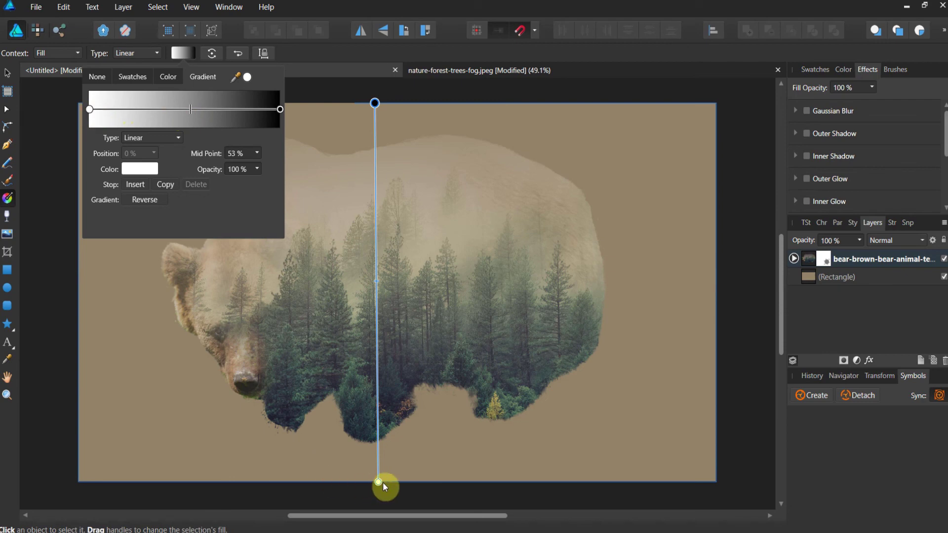
Raise the gradient's bottom end to mid-bear and pull the midpoint up.
left_click_drag(378, 482, 377, 432)
left_click_drag(373, 379, 374, 285)
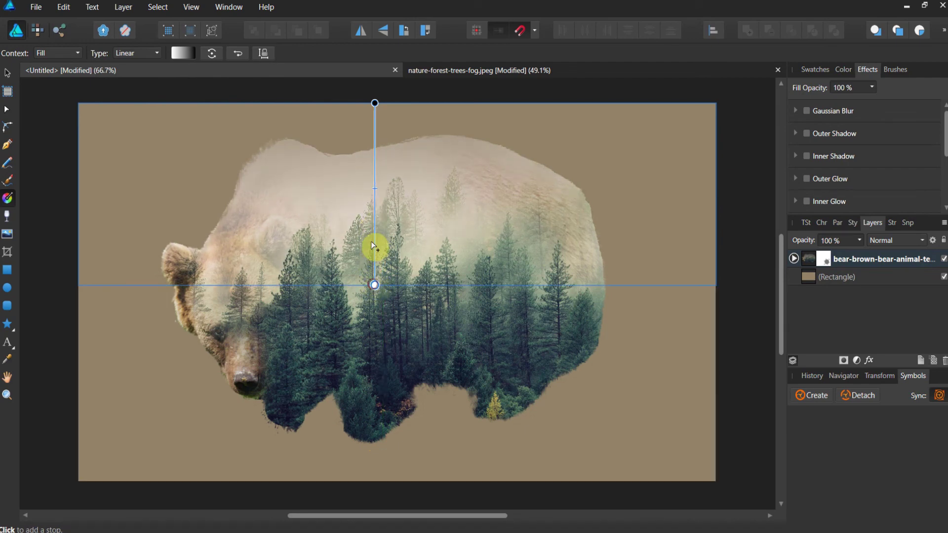
left_click_drag(373, 188, 376, 206)
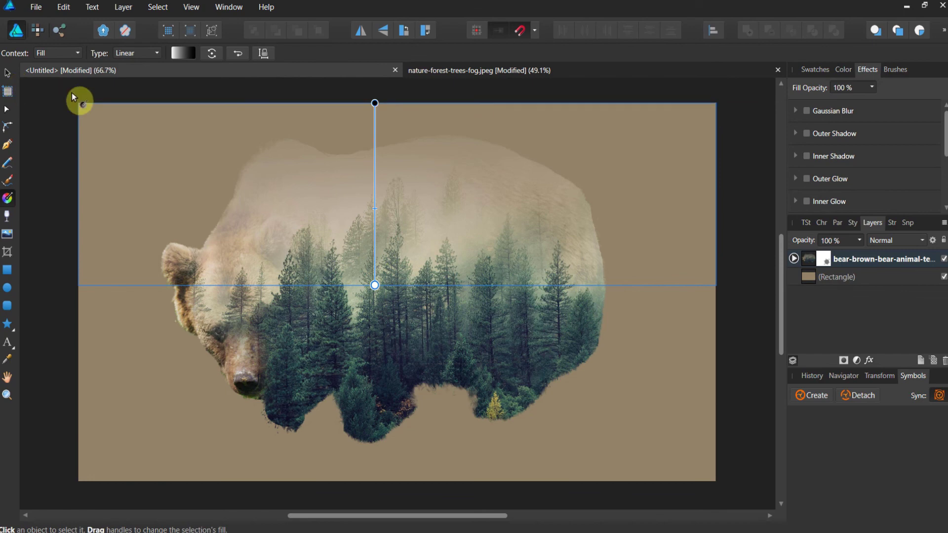
left_click(6, 72)
left_click(65, 115)
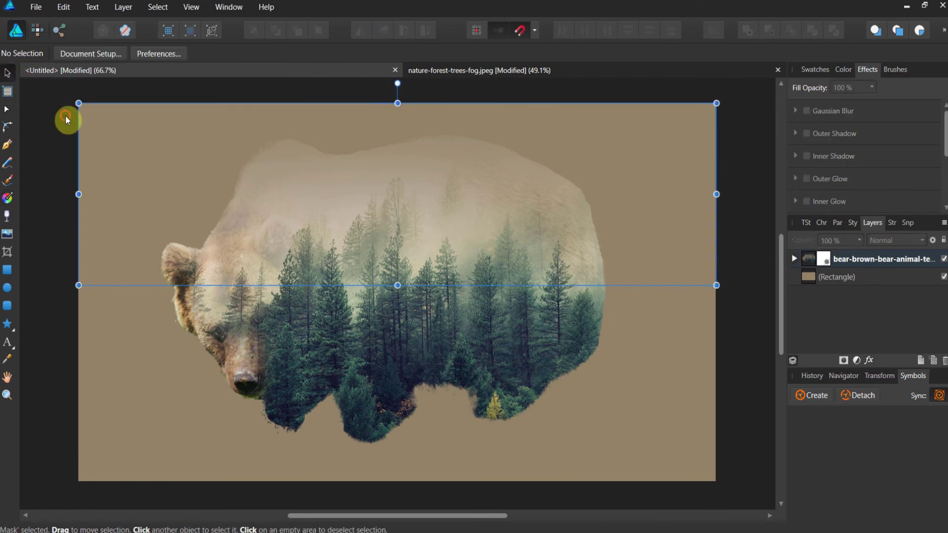